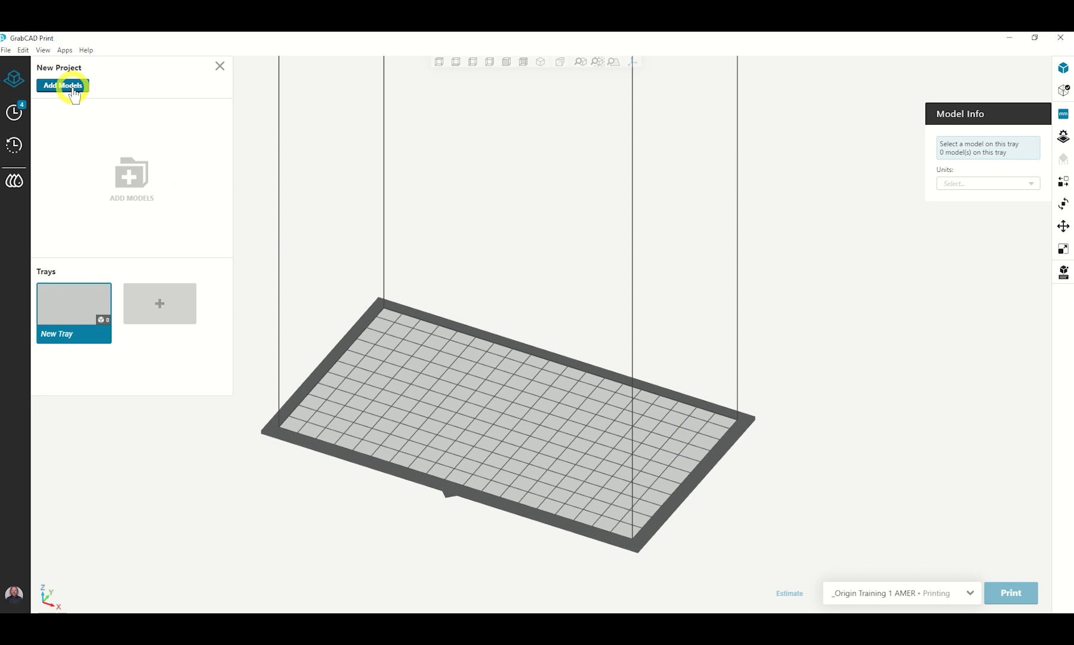
Load Material Test Pattern onto the tray, keeping the All 3D models file filter.
{"action": "left_click", "coordinate": [125, 176]}
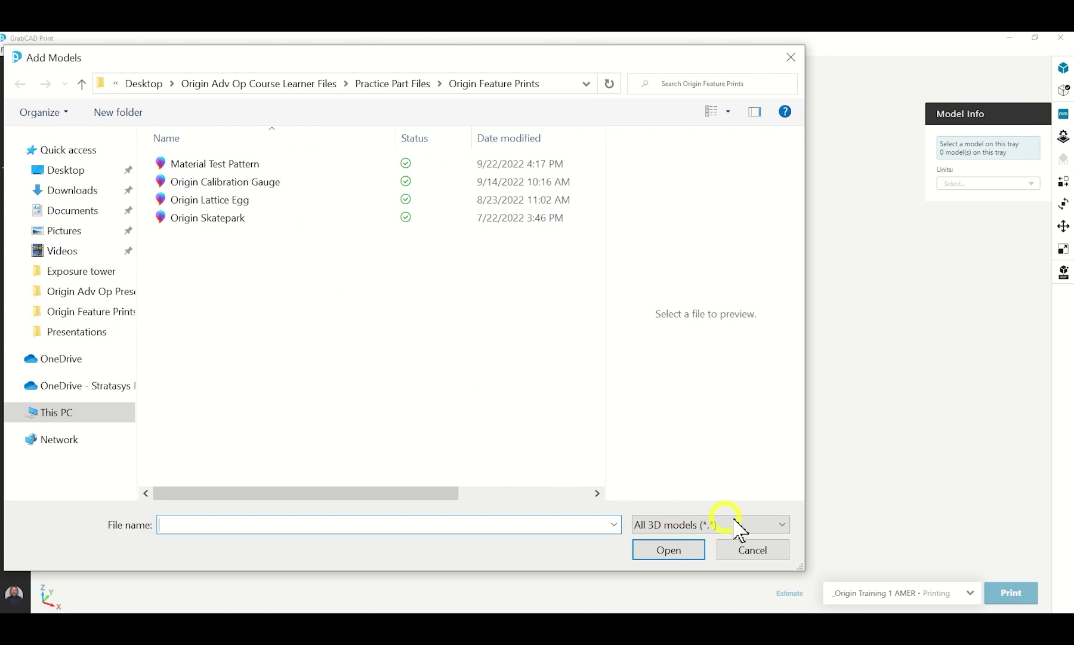
{"action": "left_click", "coordinate": [780, 524]}
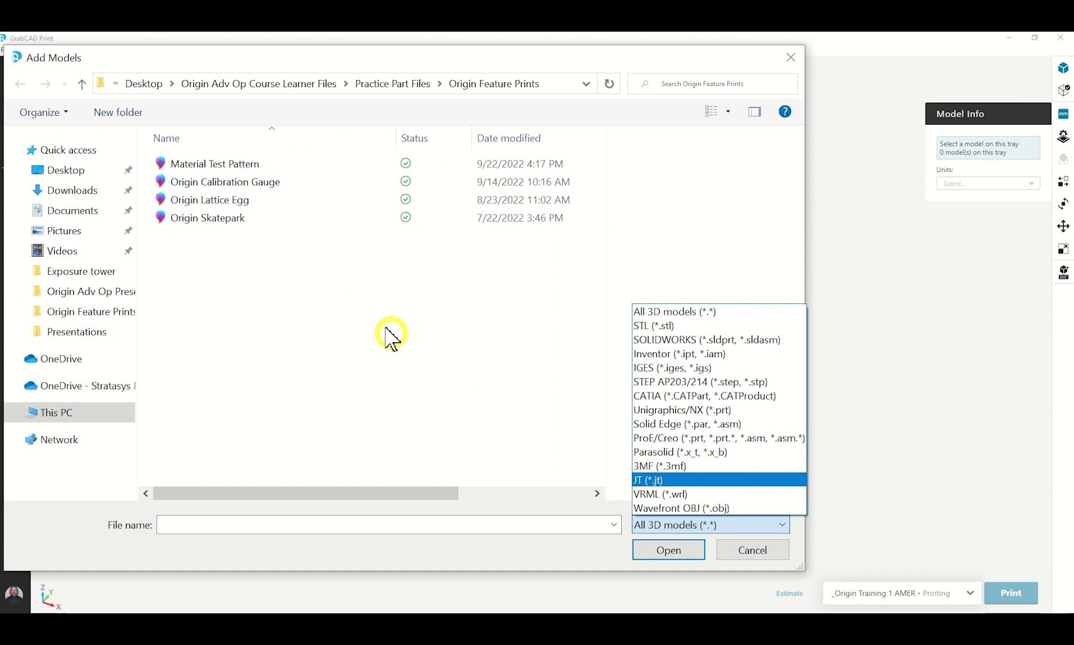
{"action": "left_click", "coordinate": [236, 168]}
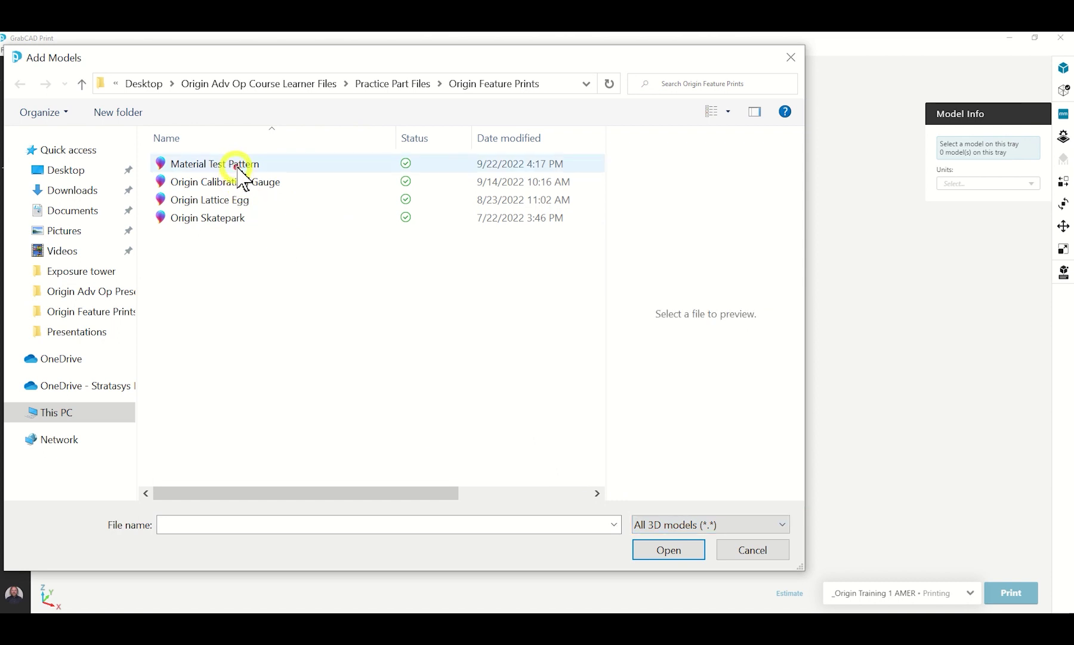
{"action": "left_click", "coordinate": [275, 166]}
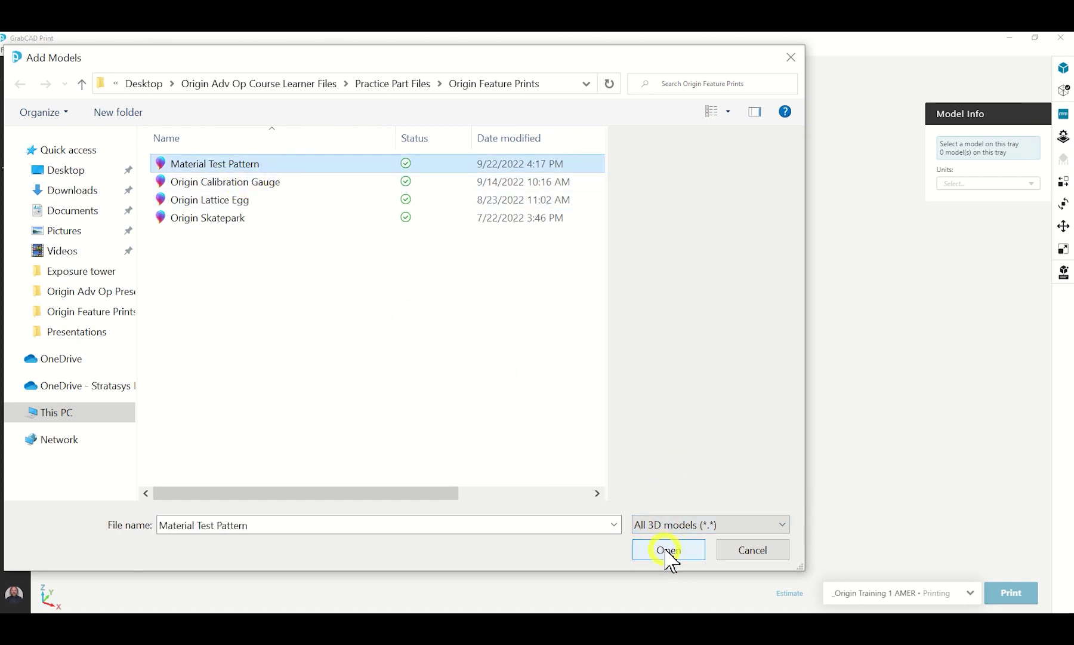
{"action": "left_click", "coordinate": [668, 550]}
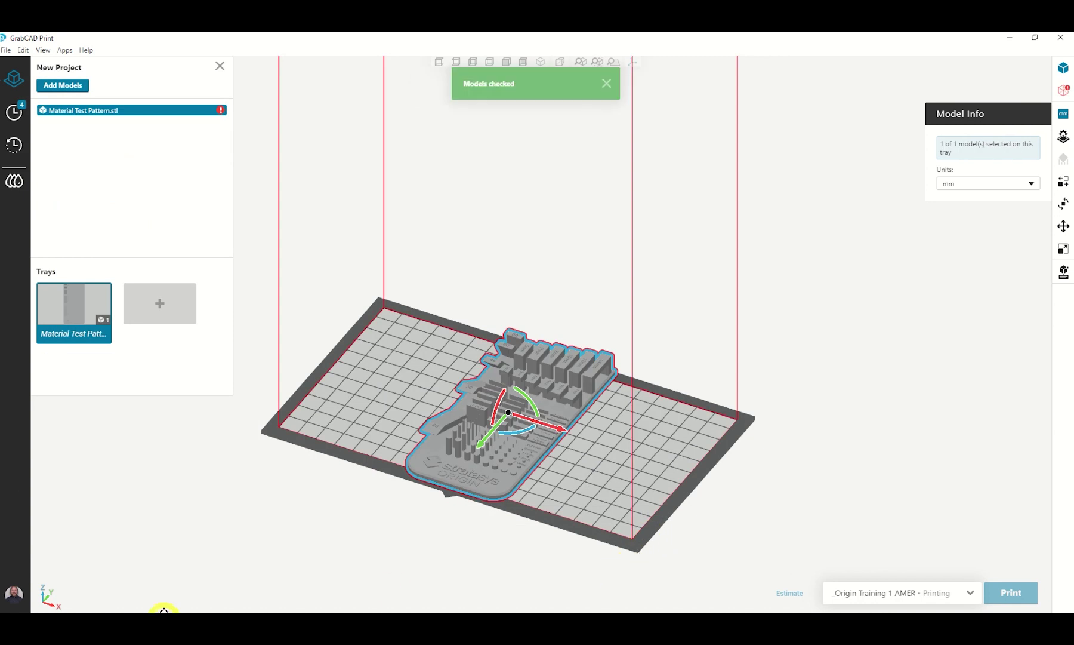
Drag Origin Lattice Egg from the Origin Feature Prints folder onto the tray.
{"action": "left_click", "coordinate": [45, 611]}
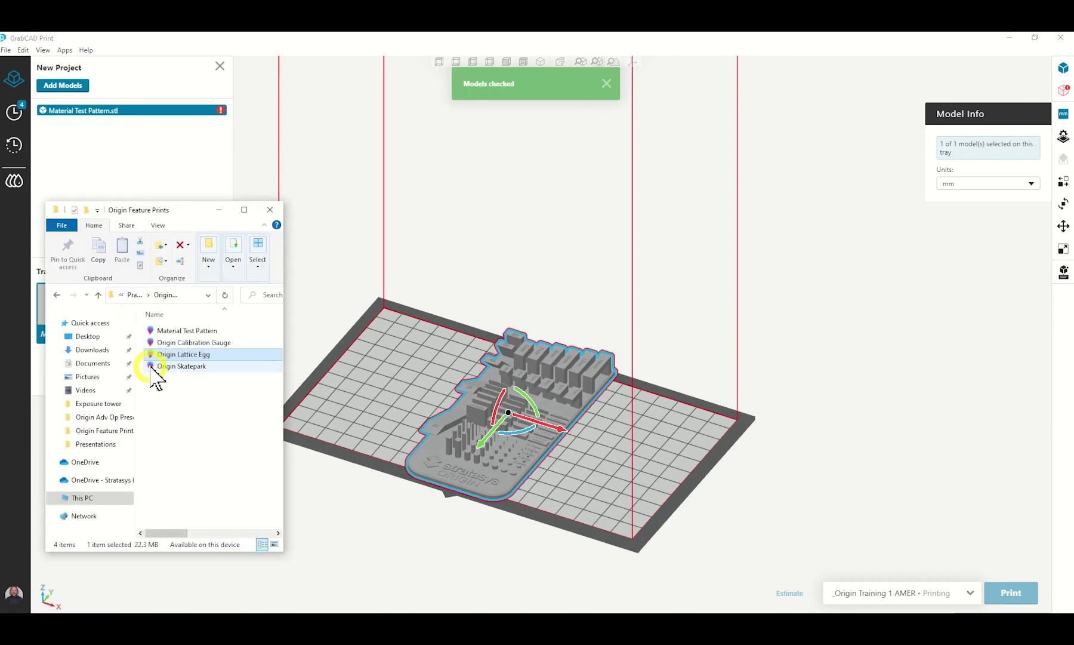
{"action": "left_click", "coordinate": [164, 355]}
{"action": "left_click_drag", "start_coordinate": [165, 356], "coordinate": [573, 412]}
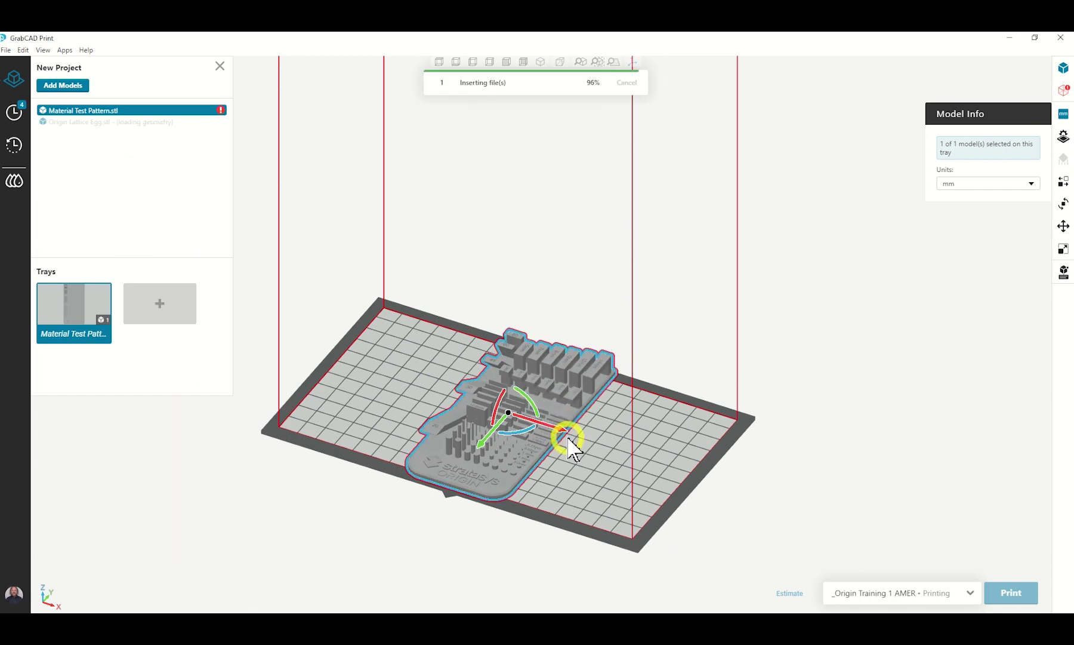
Dismiss the simplified-graphics notice and move the egg and the test pattern apart.
{"action": "left_click_drag", "start_coordinate": [569, 445], "coordinate": [601, 458]}
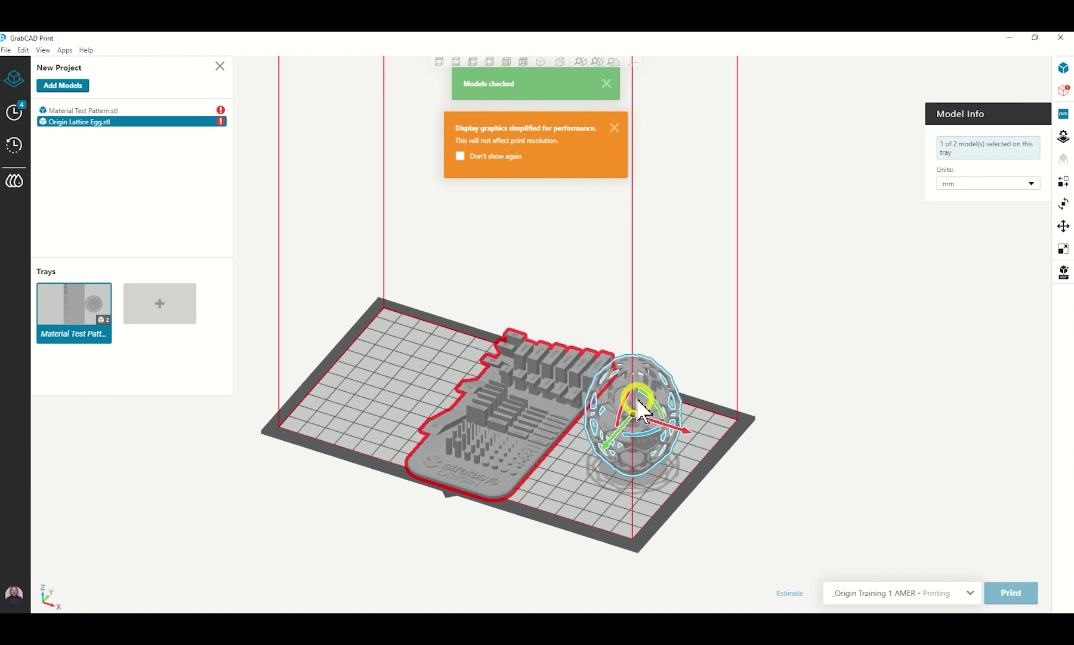
{"action": "left_click", "coordinate": [614, 128]}
{"action": "left_click", "coordinate": [543, 411]}
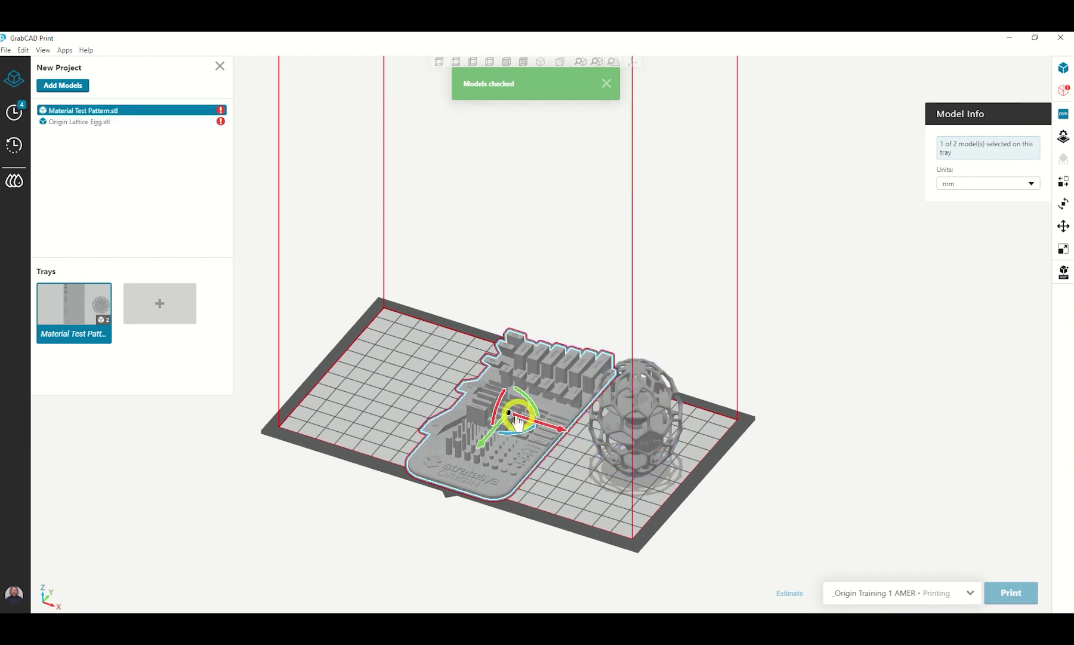
{"action": "left_click_drag", "start_coordinate": [463, 411], "coordinate": [413, 383]}
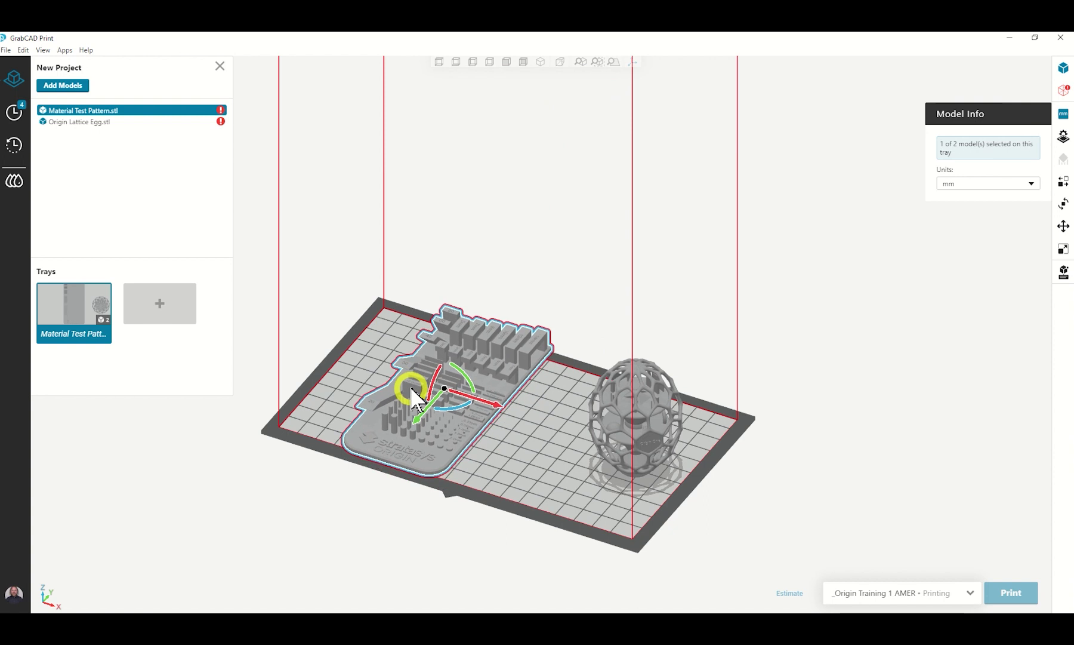
{"action": "scroll", "coordinate": [567, 391], "scroll_direction": "down", "scroll_amount": 4}
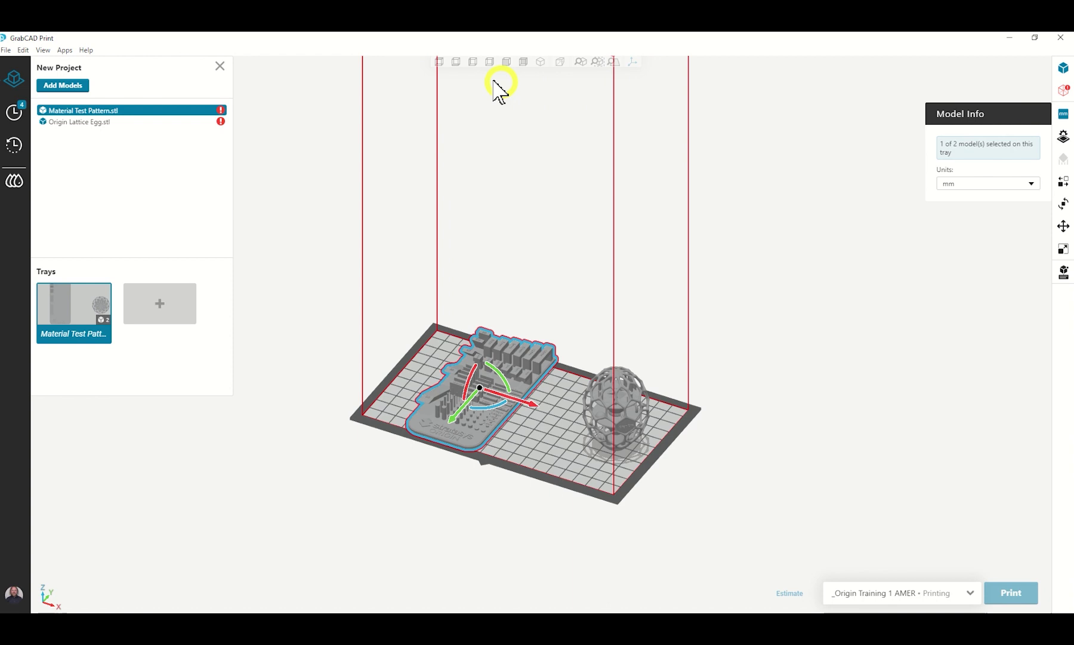
Cycle through Top, Bottom, both side and isometric views, and toggle perspective on and off.
{"action": "left_click", "coordinate": [440, 62]}
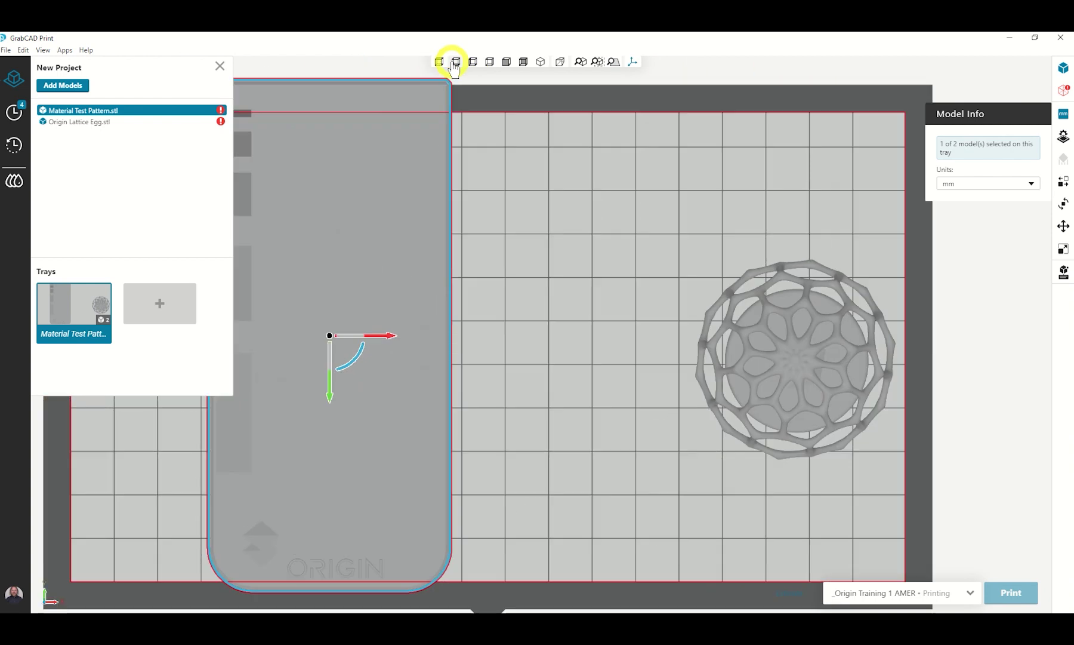
{"action": "left_click", "coordinate": [457, 62]}
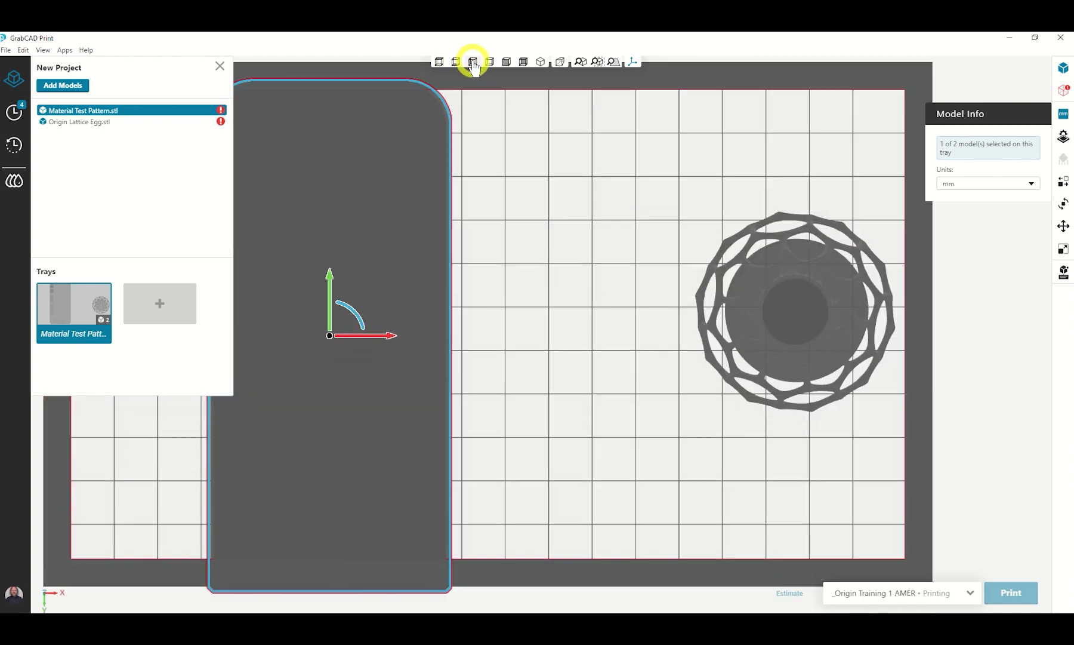
{"action": "left_click", "coordinate": [472, 62]}
{"action": "left_click", "coordinate": [489, 62]}
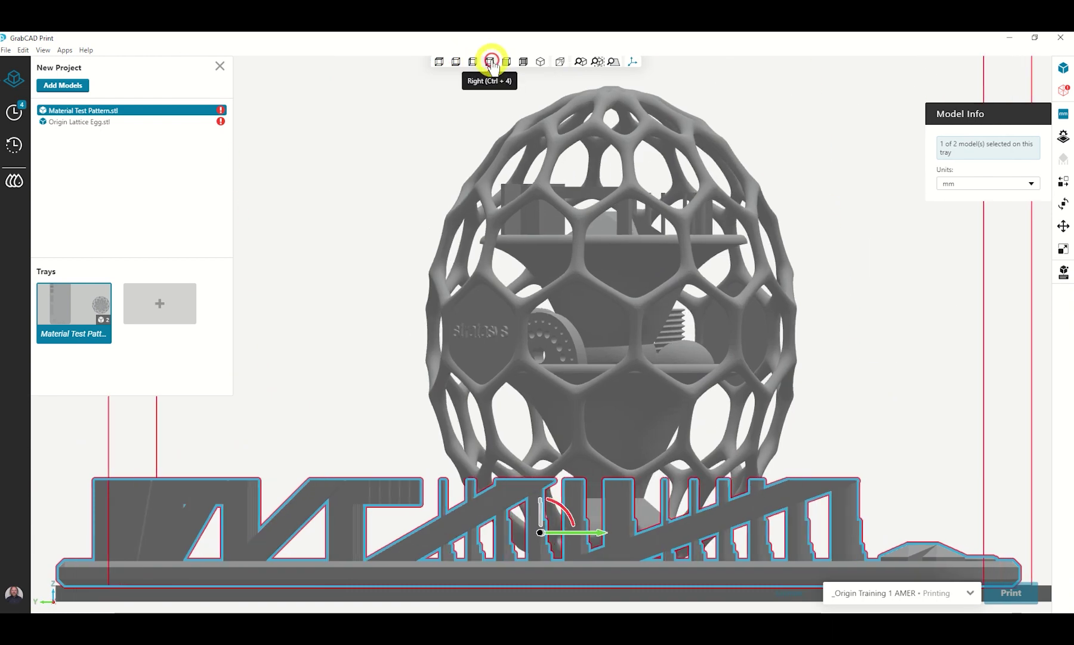
{"action": "left_click", "coordinate": [540, 63]}
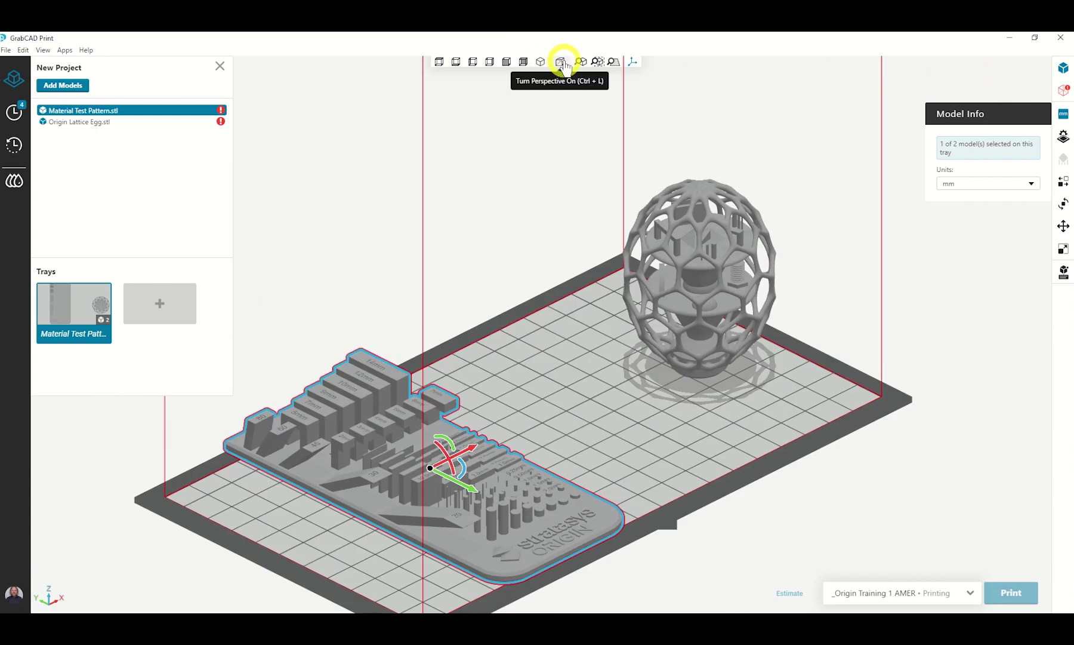
{"action": "left_click", "coordinate": [561, 63]}
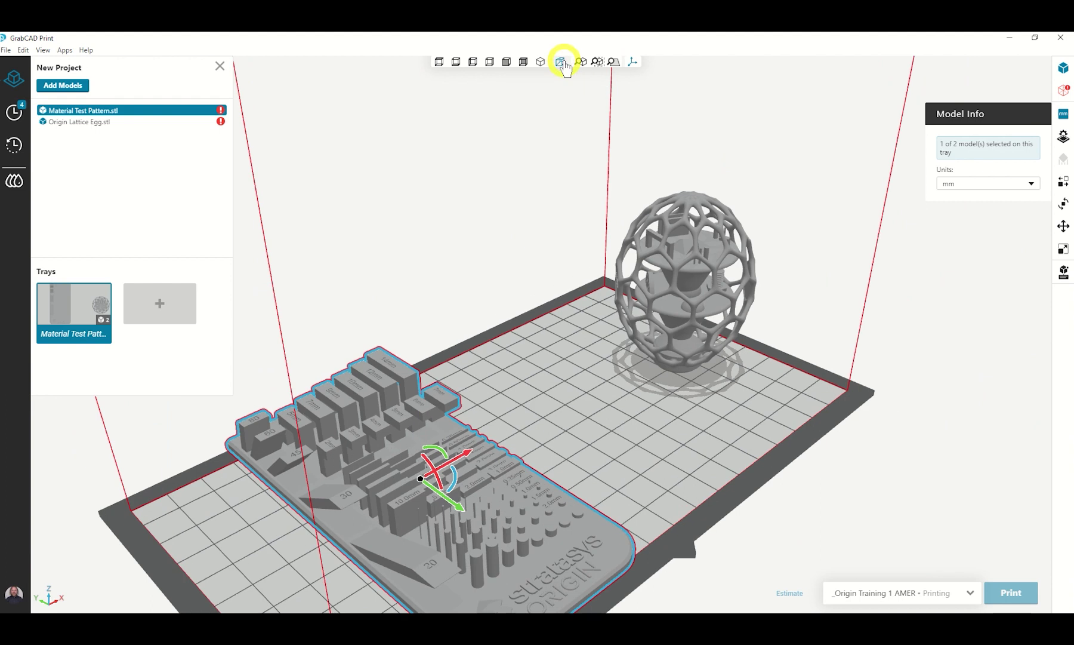
{"action": "left_click", "coordinate": [562, 62]}
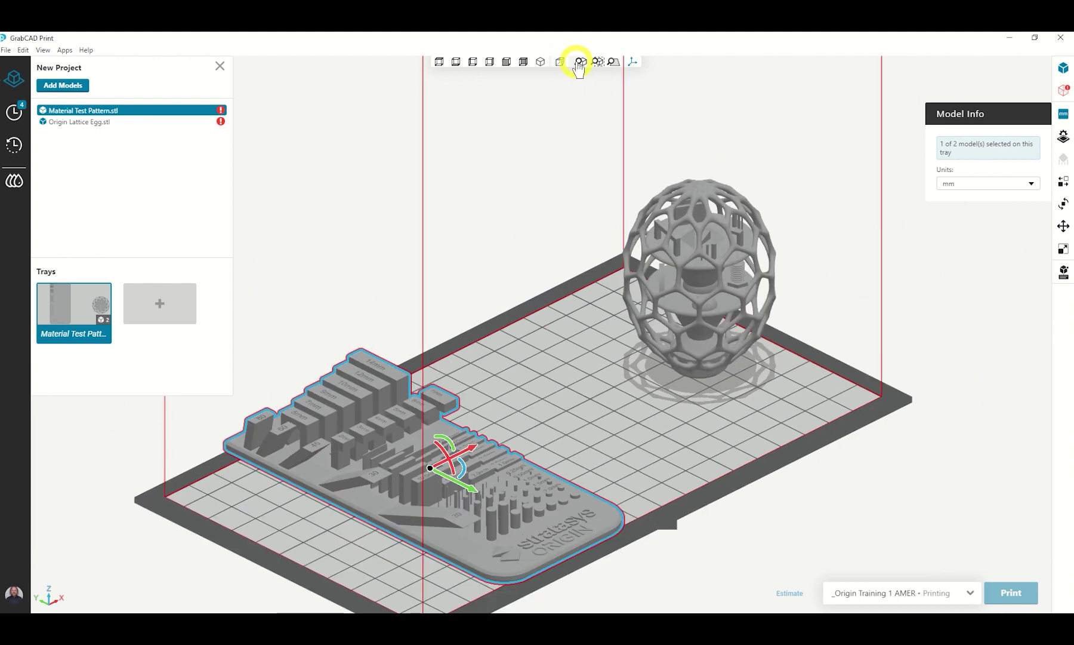
Try Fit to Tray and Fit to Selection, ending zoomed on the test pattern with the manipulator hidden.
{"action": "left_click", "coordinate": [581, 63]}
{"action": "left_click", "coordinate": [598, 64]}
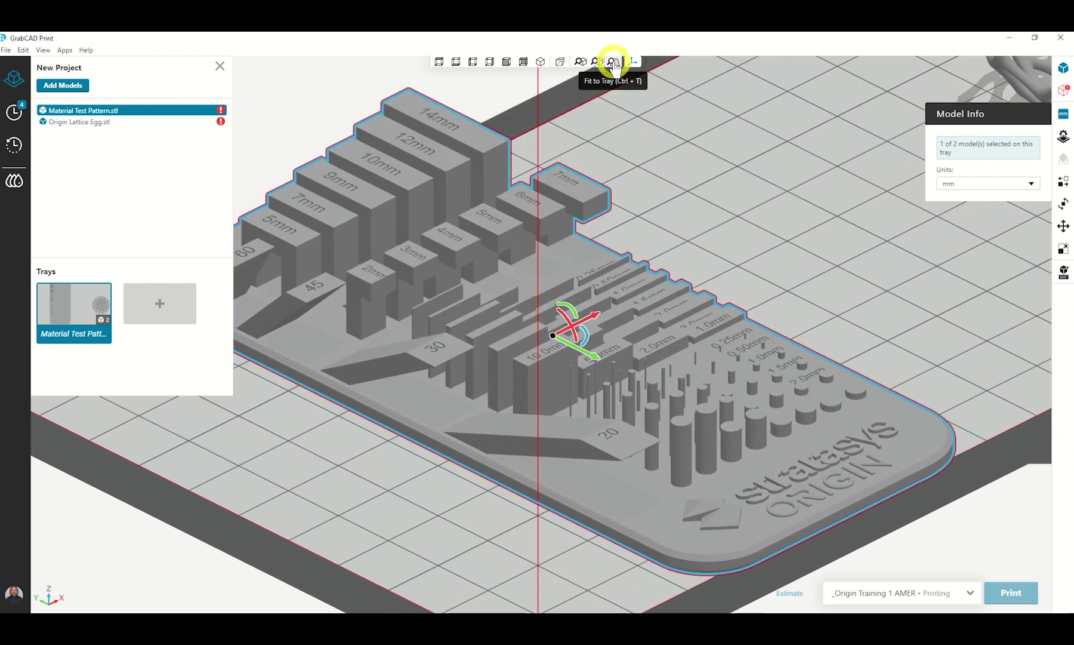
{"action": "left_click", "coordinate": [614, 64]}
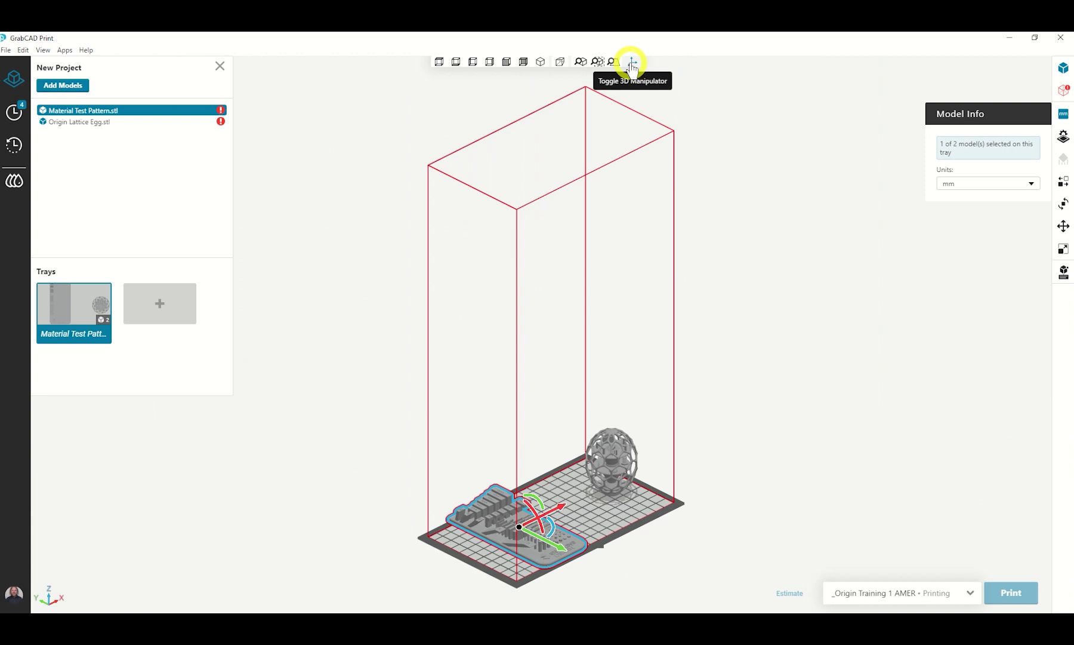
{"action": "left_click", "coordinate": [632, 63]}
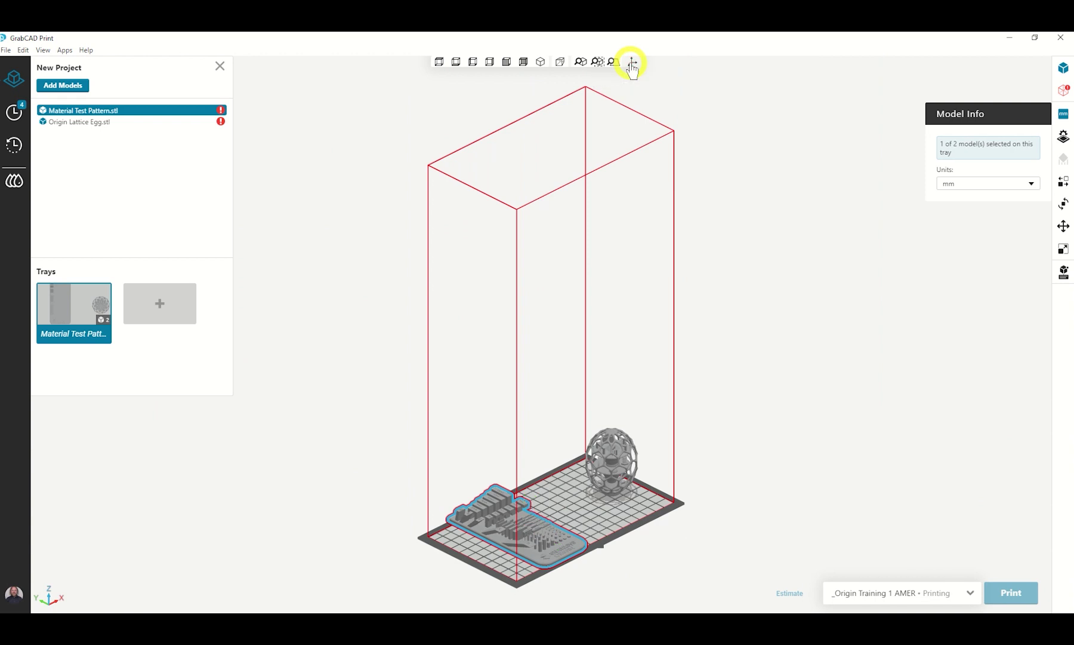
{"action": "left_click", "coordinate": [598, 63]}
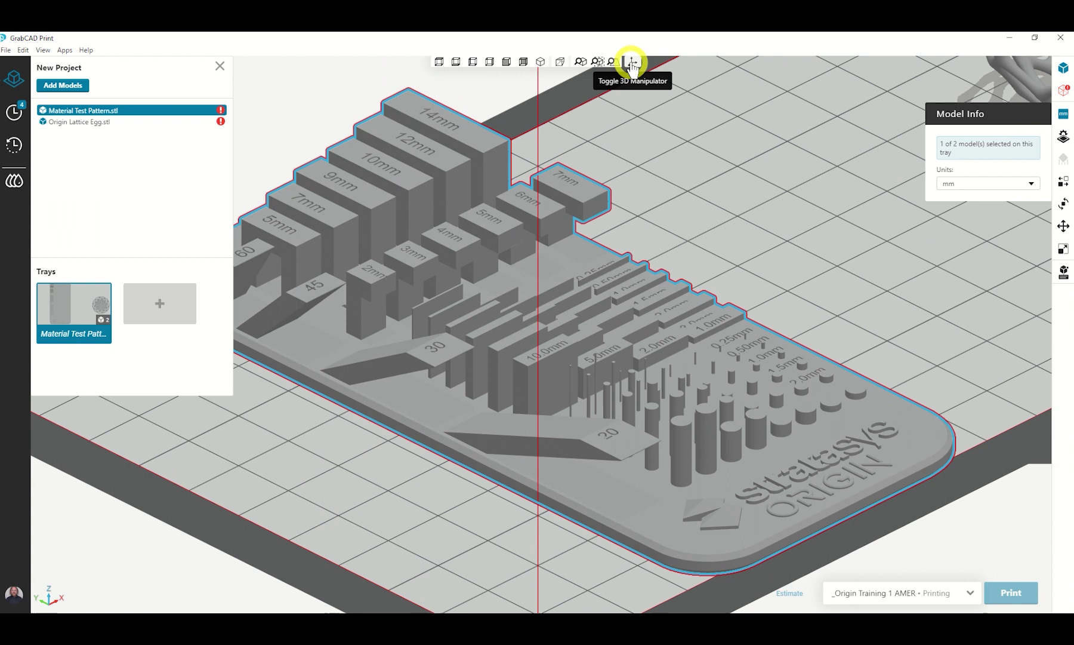
{"action": "left_click", "coordinate": [632, 63]}
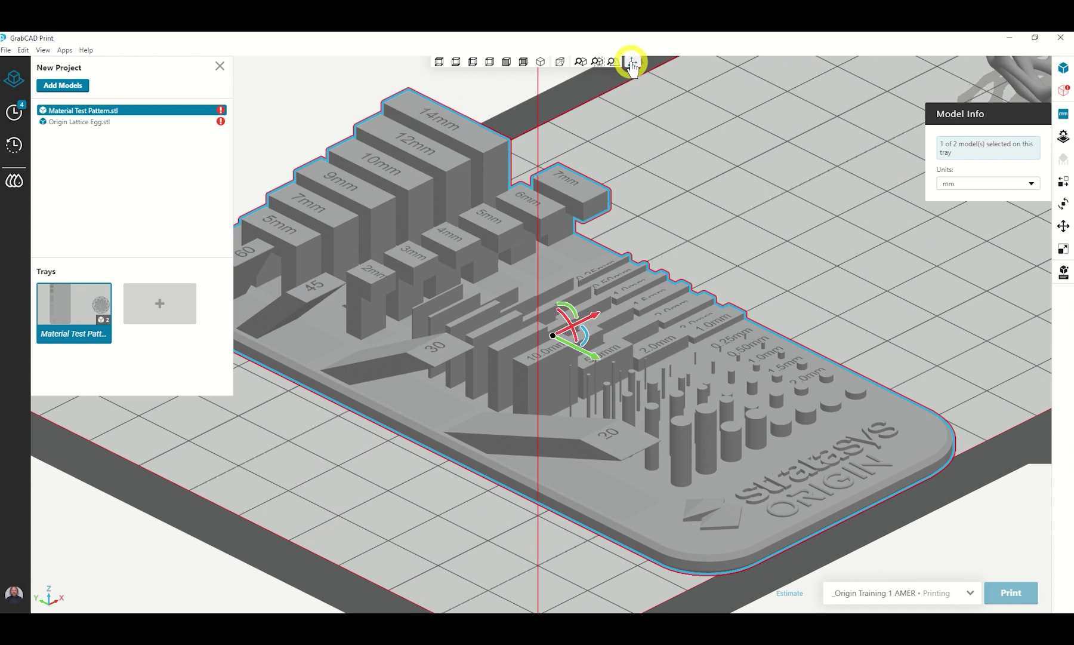
{"action": "left_click", "coordinate": [632, 63]}
Show the 3D manipulator, zoom out and orbit, and slide the test pattern across the tray.
{"action": "left_click", "coordinate": [632, 63]}
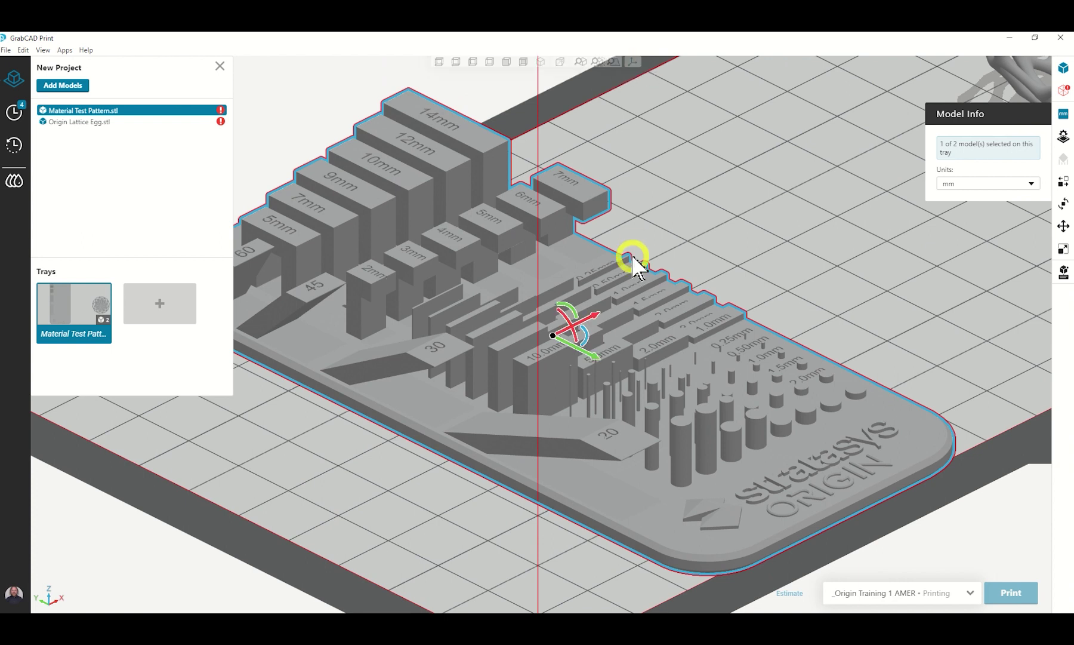
{"action": "scroll", "coordinate": [632, 260], "scroll_direction": "down", "scroll_amount": 2}
{"action": "scroll", "coordinate": [634, 263], "scroll_direction": "down", "scroll_amount": 3}
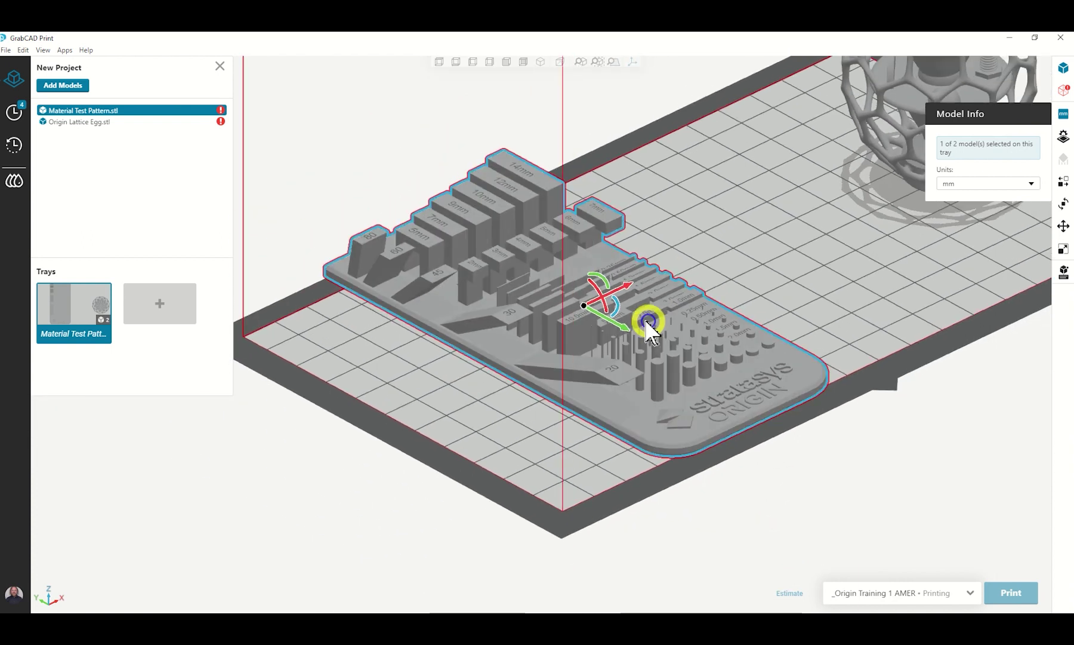
{"action": "scroll", "coordinate": [647, 318], "scroll_direction": "down", "scroll_amount": 1}
{"action": "right_click_drag", "start_coordinate": [575, 335], "coordinate": [597, 391]}
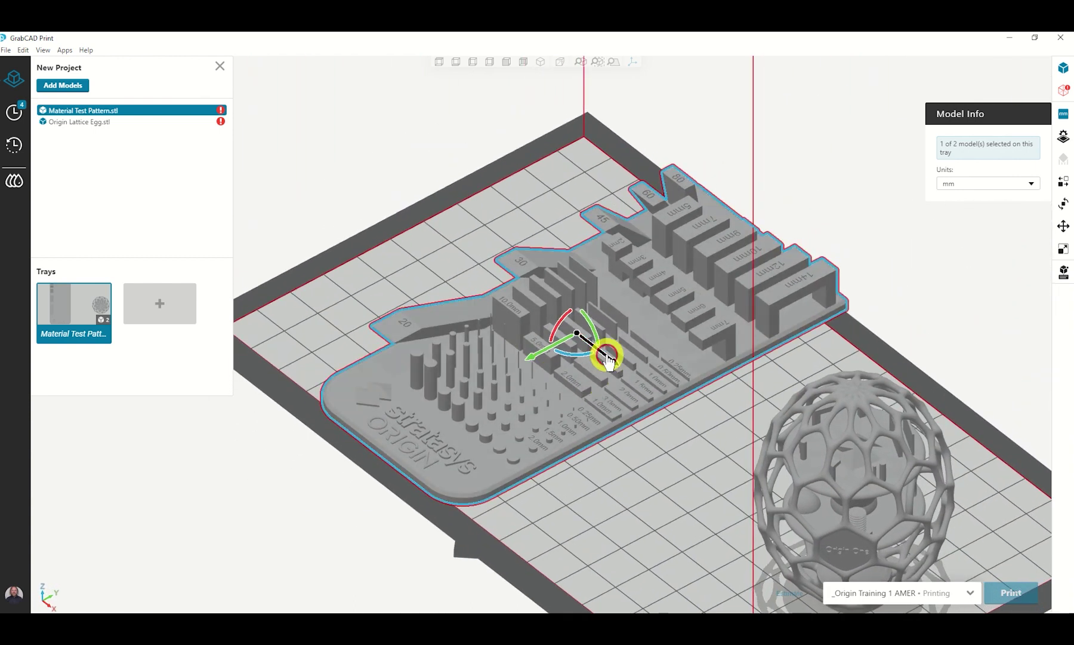
{"action": "mouse_move", "coordinate": [607, 361]}
{"action": "left_mouse_down"}
{"action": "mouse_move", "coordinate": [647, 384]}
{"action": "mouse_move", "coordinate": [552, 337]}
{"action": "mouse_move", "coordinate": [614, 364]}
{"action": "left_mouse_up"}
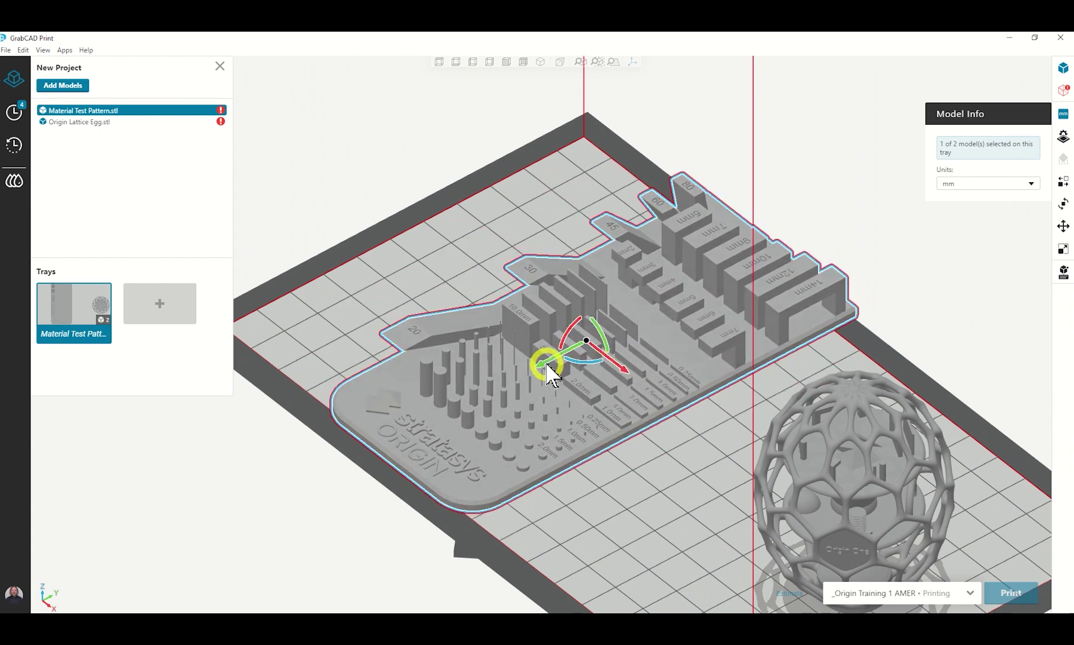
{"action": "left_click_drag", "start_coordinate": [543, 369], "coordinate": [522, 380]}
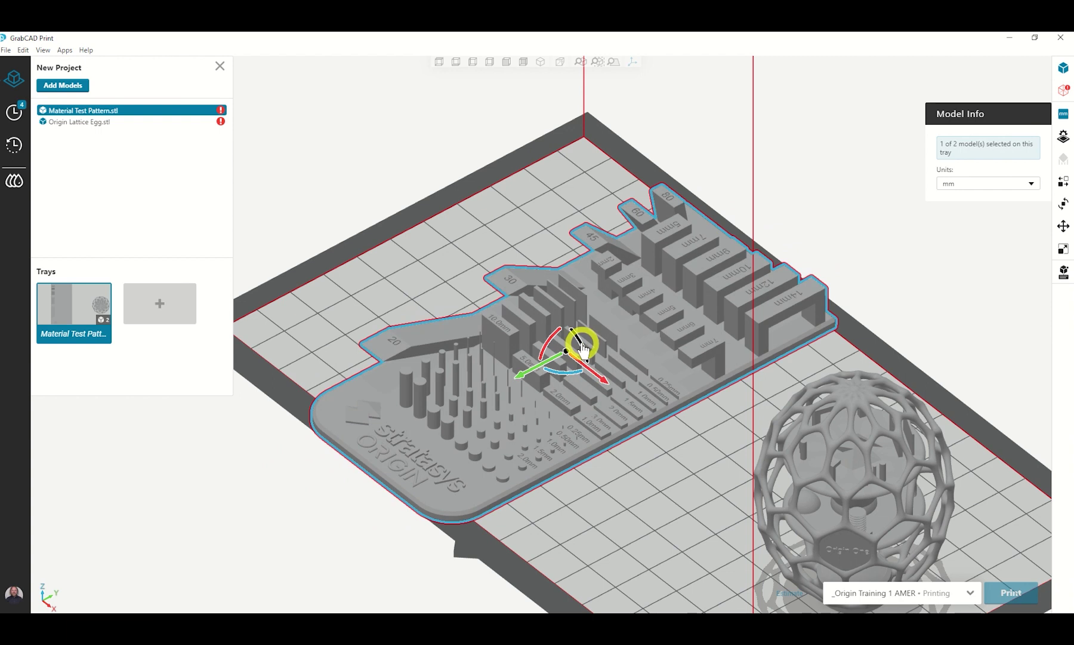
Undo an accidental upright tilt and rotate the test pattern about its vertical axis.
{"action": "mouse_move", "coordinate": [582, 346]}
{"action": "left_mouse_down"}
{"action": "mouse_move", "coordinate": [590, 375]}
{"action": "mouse_move", "coordinate": [556, 293]}
{"action": "mouse_move", "coordinate": [589, 358]}
{"action": "mouse_move", "coordinate": [567, 337]}
{"action": "left_mouse_up"}
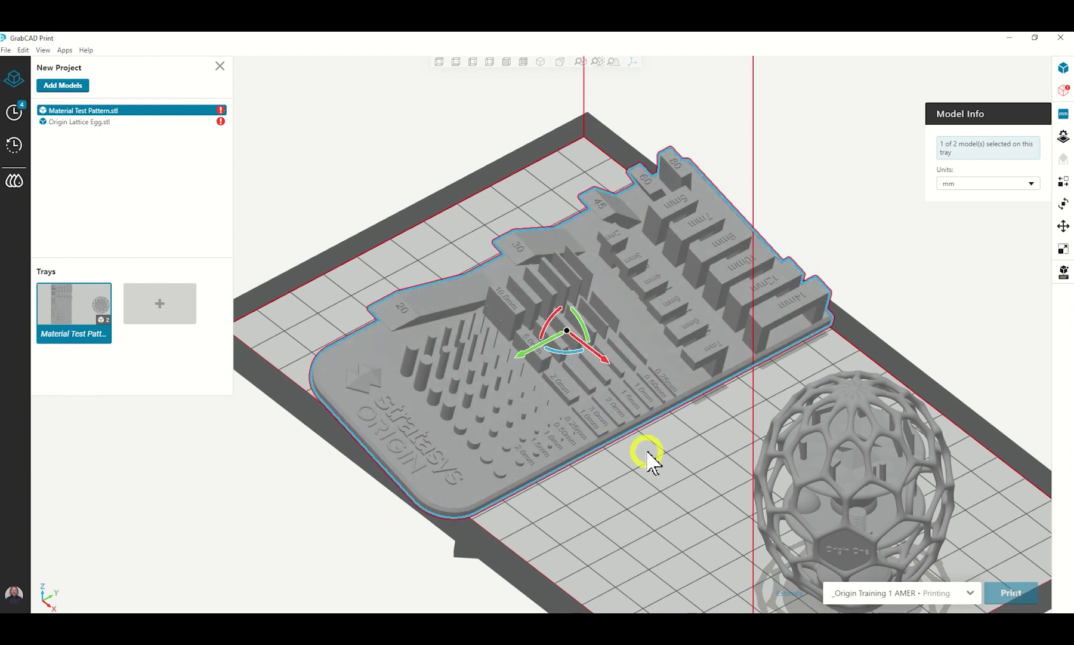
{"action": "key", "text": "ctrl+z"}
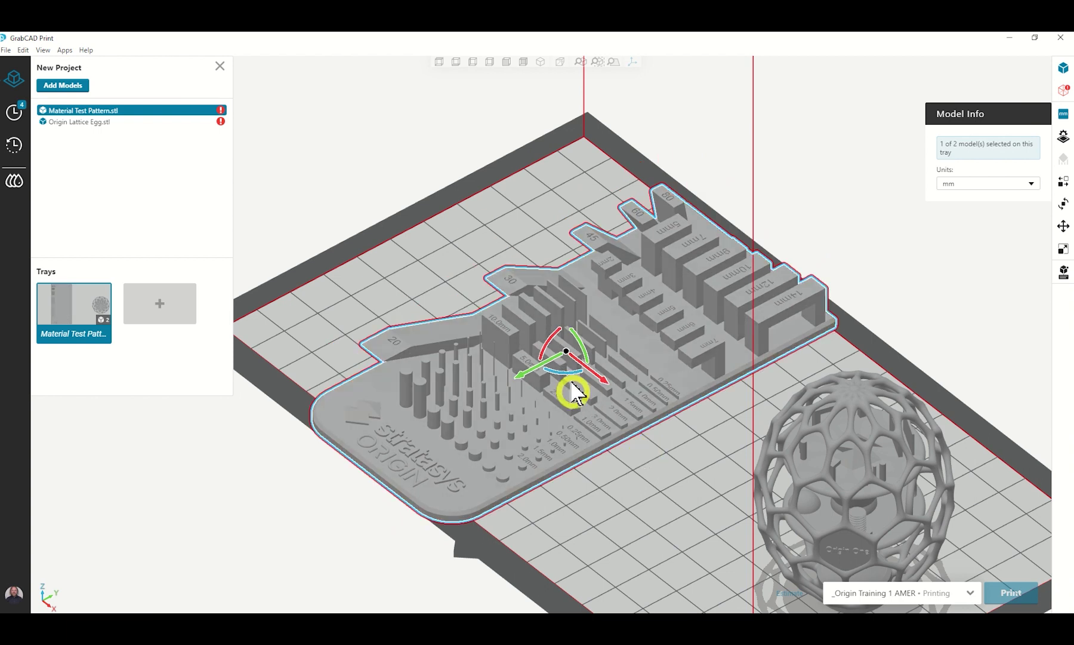
{"action": "left_click_drag", "start_coordinate": [563, 371], "coordinate": [523, 322]}
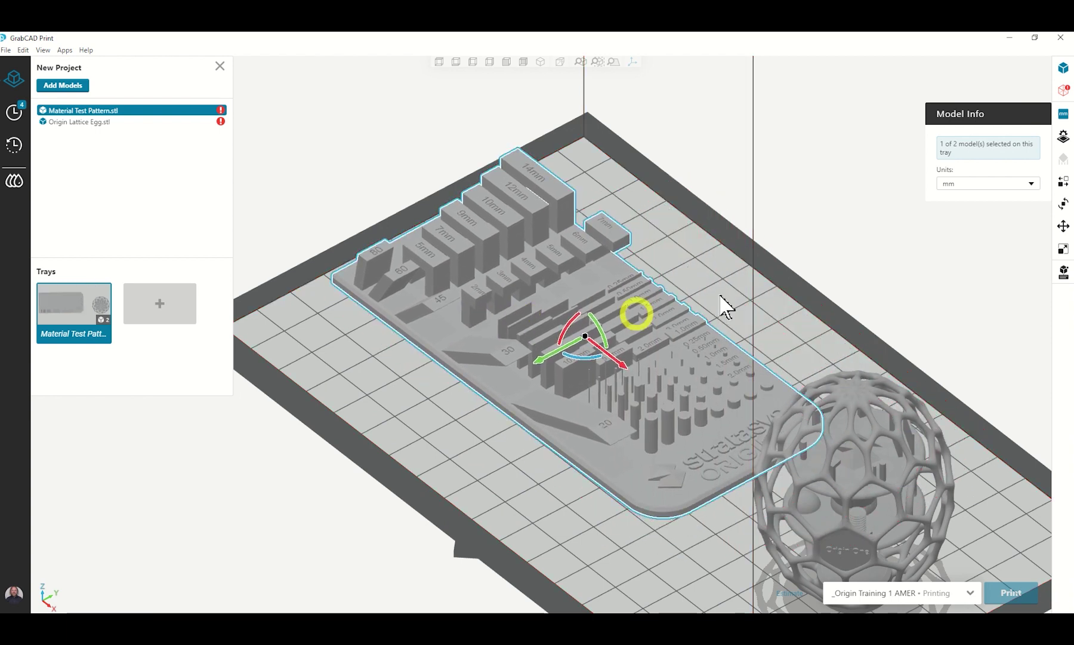
Open Analysis Mode for the models, selecting the Origin Lattice Egg along the way.
{"action": "left_click", "coordinate": [1064, 114]}
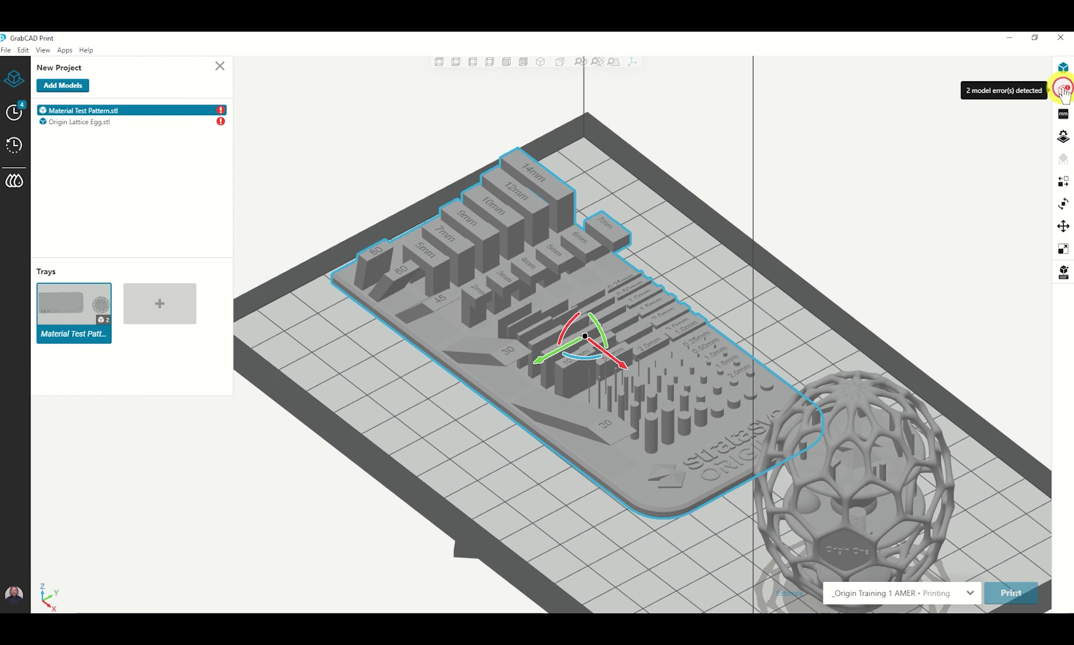
{"action": "left_click", "coordinate": [1063, 91]}
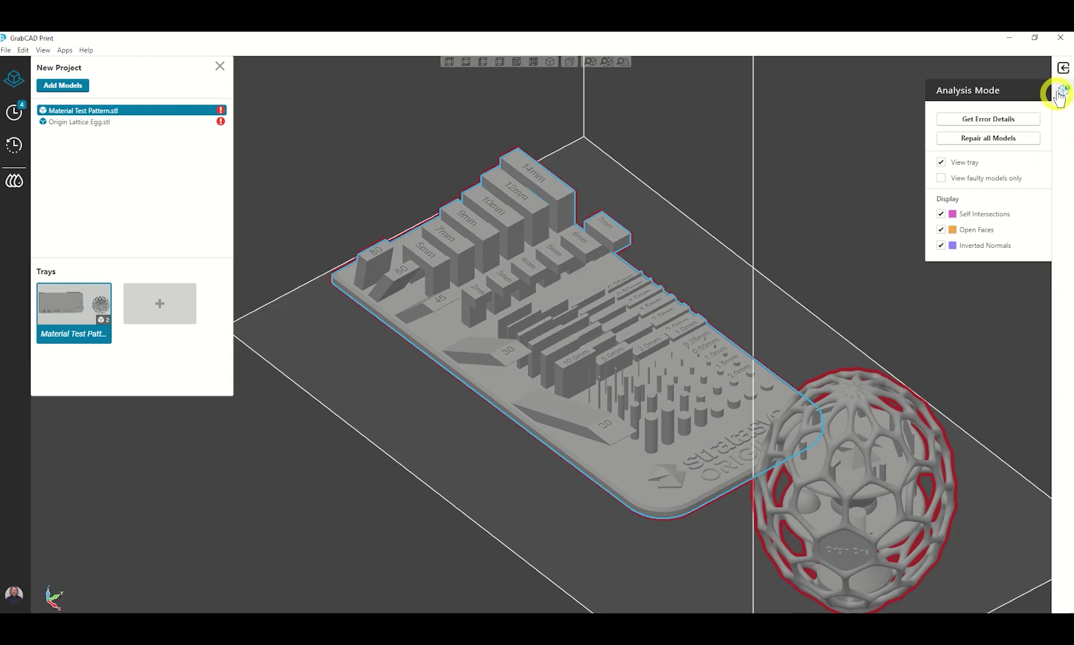
{"action": "left_click", "coordinate": [1064, 67]}
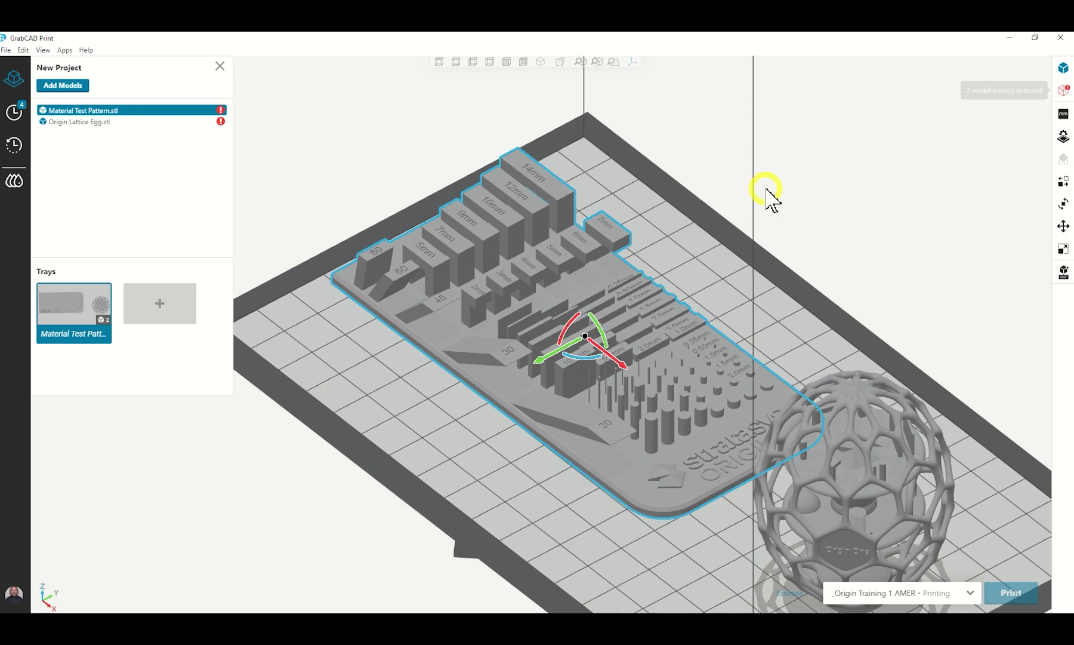
{"action": "mouse_move", "coordinate": [220, 123]}
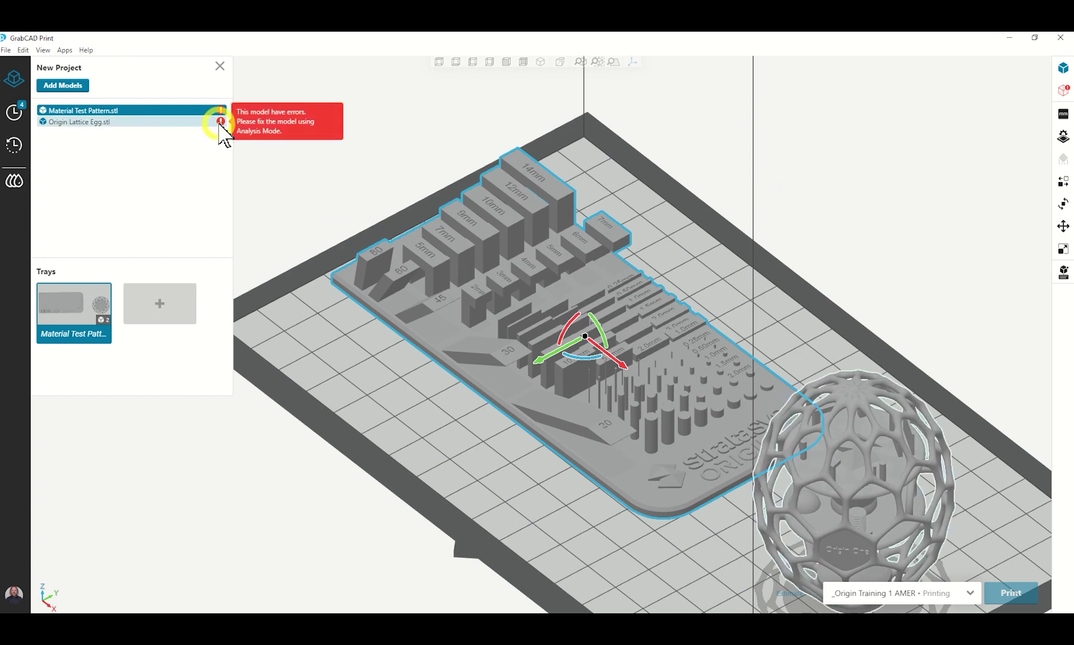
{"action": "left_click", "coordinate": [223, 126]}
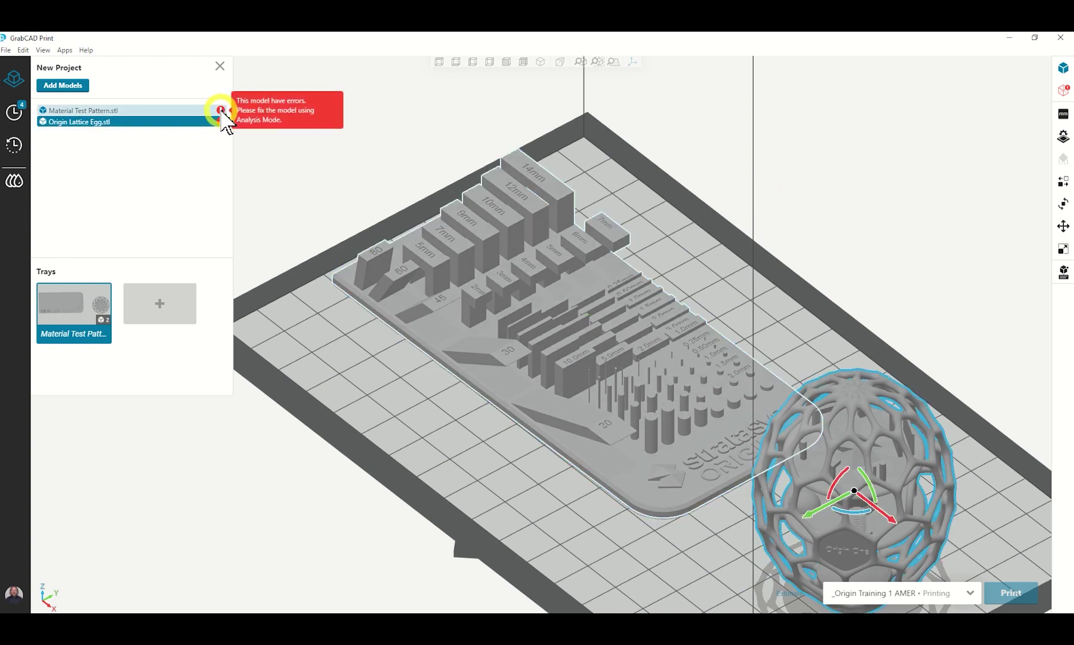
{"action": "left_click", "coordinate": [1059, 91]}
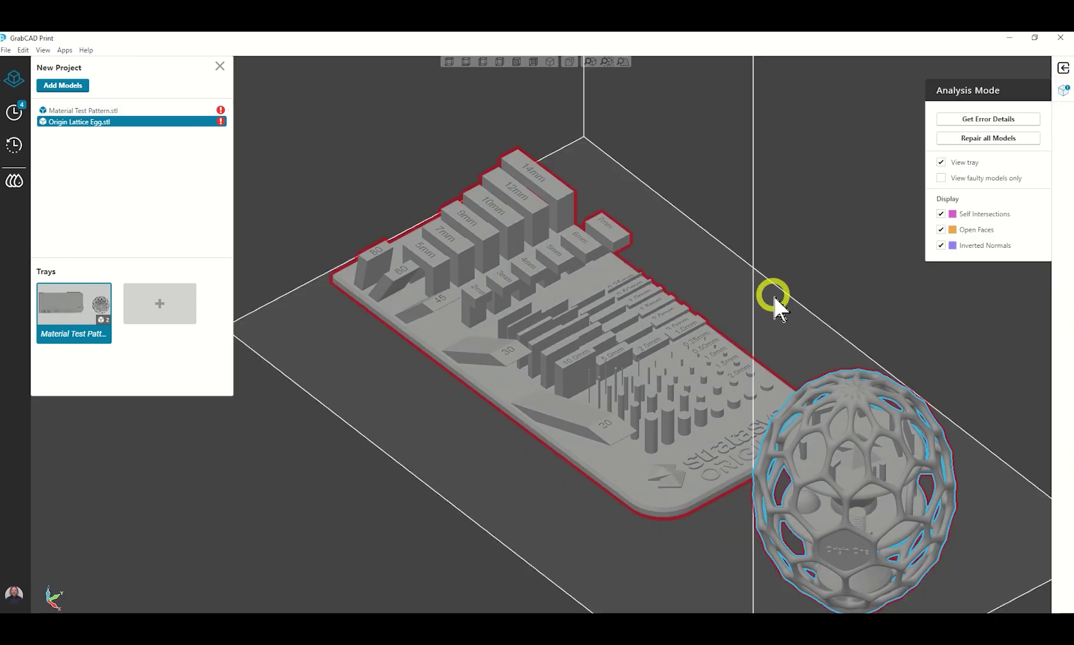
Get the mesh error details, inspect the highlighted errors, and repair all models.
{"action": "middle_click_drag", "start_coordinate": [773, 293], "coordinate": [641, 272]}
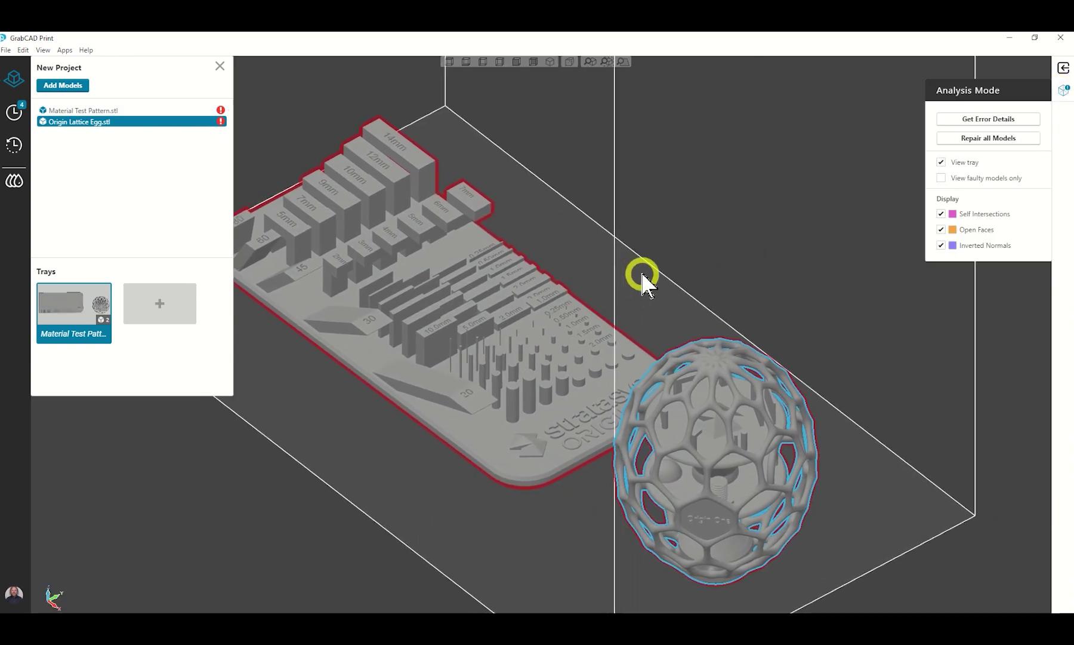
{"action": "scroll", "coordinate": [642, 273], "scroll_direction": "down", "scroll_amount": 3}
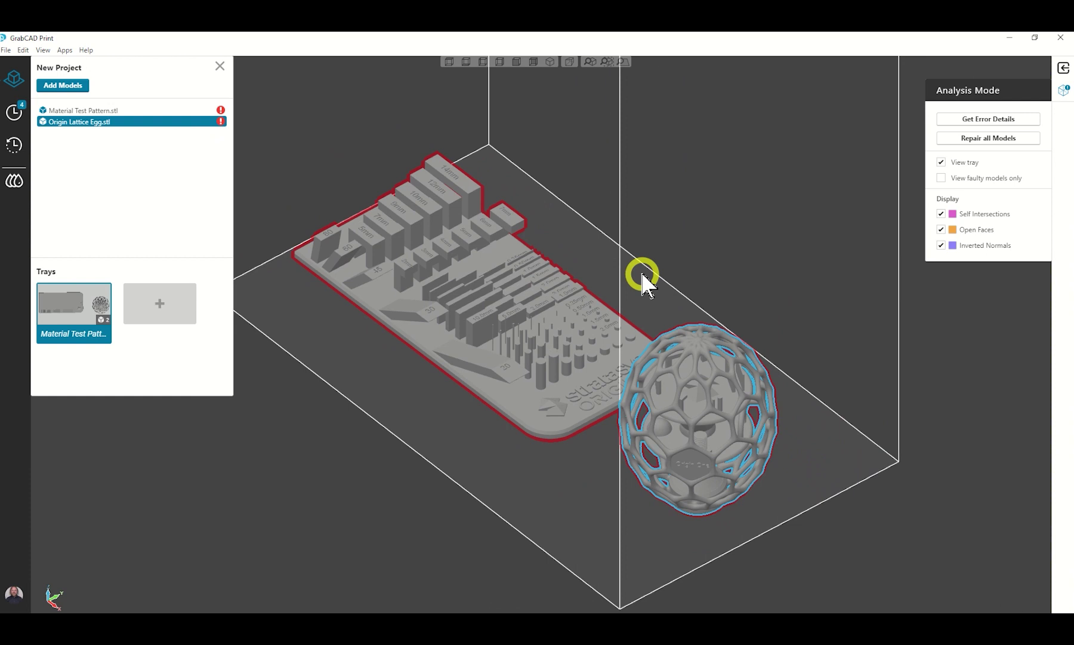
{"action": "left_click", "coordinate": [962, 122]}
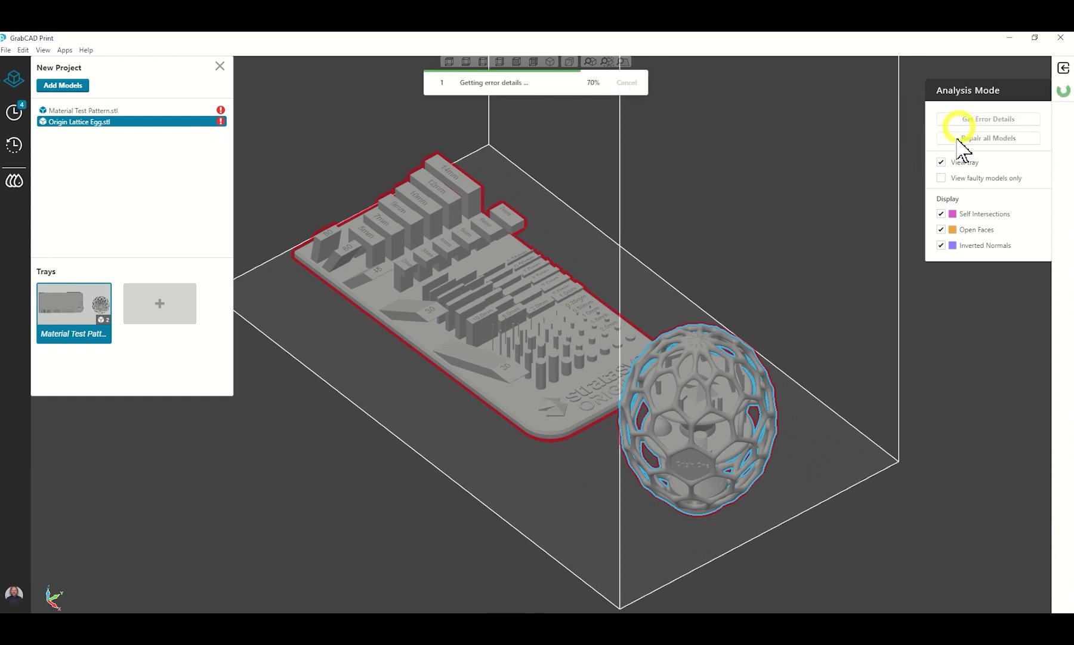
{"action": "right_click_drag", "start_coordinate": [733, 373], "coordinate": [838, 371]}
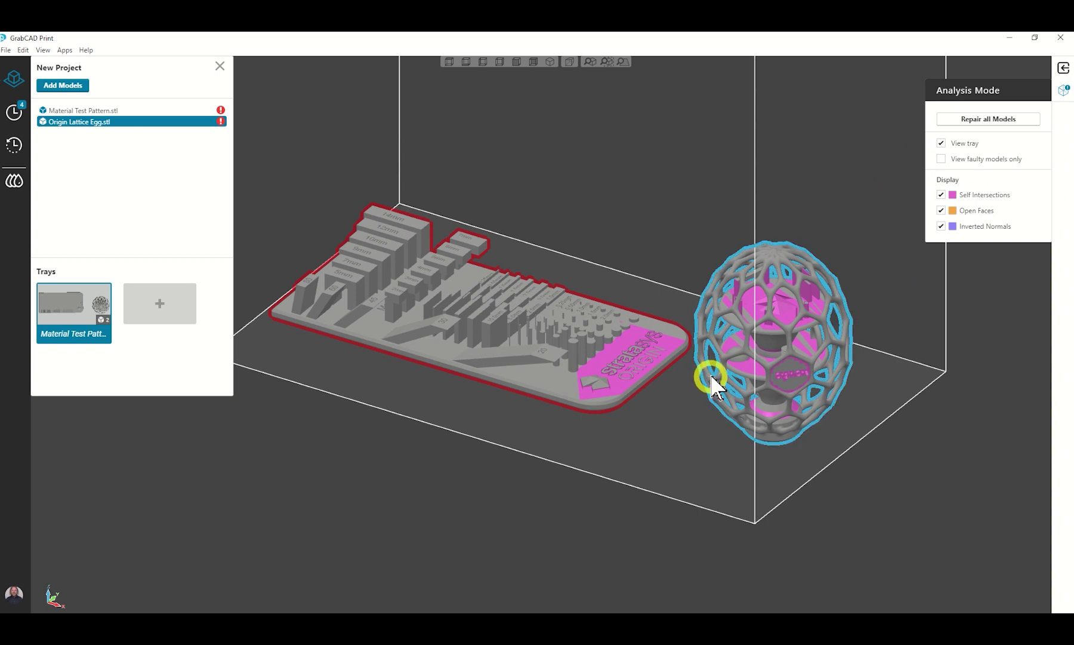
{"action": "left_click", "coordinate": [993, 122]}
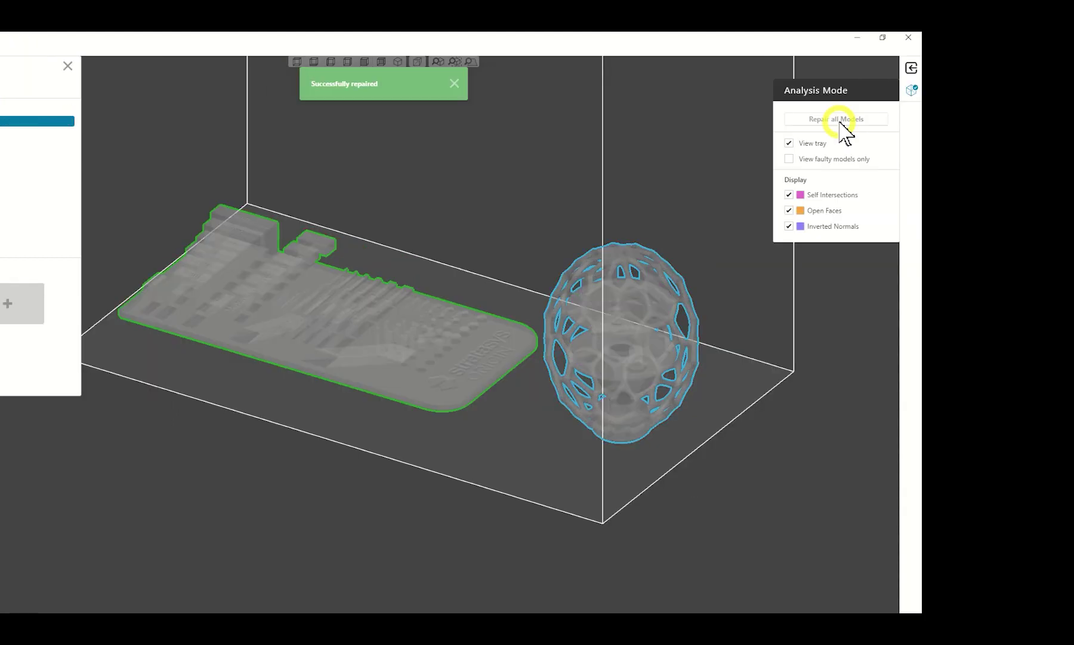
Show Model Info for the Origin Lattice Egg alone and keep its units at mm.
{"action": "left_click", "coordinate": [912, 69]}
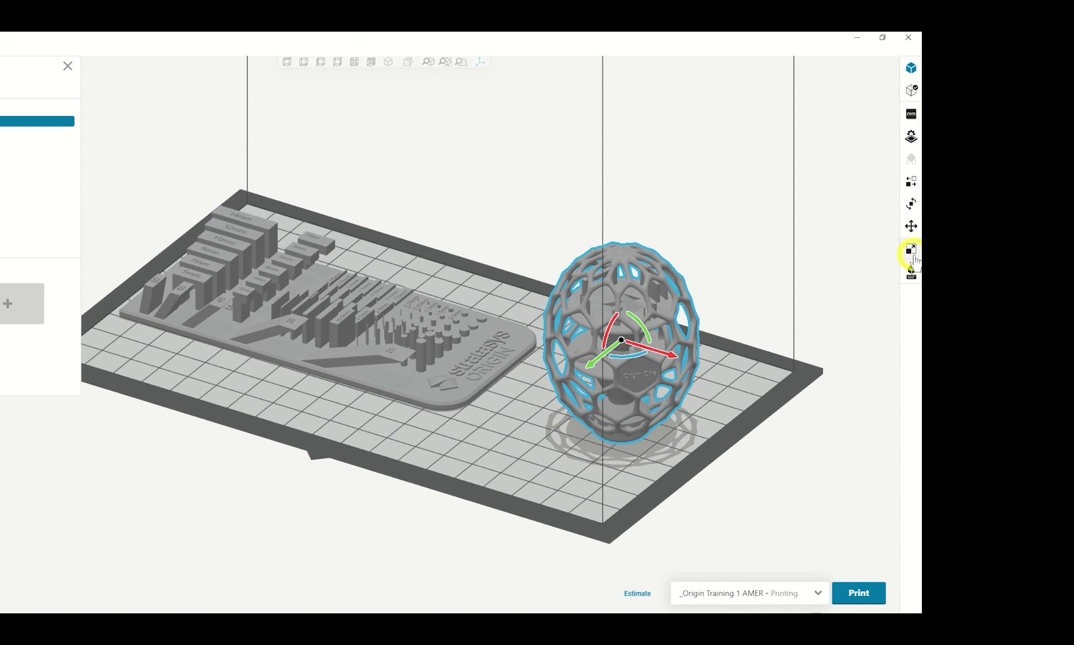
{"action": "left_click", "coordinate": [911, 116]}
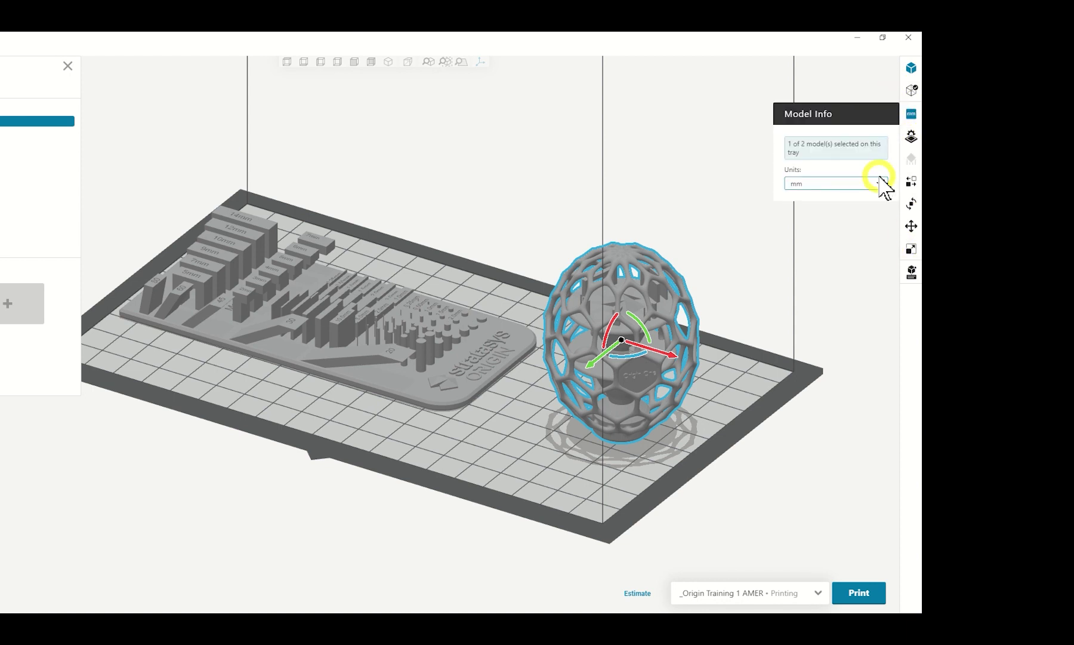
{"action": "left_click", "coordinate": [518, 349]}
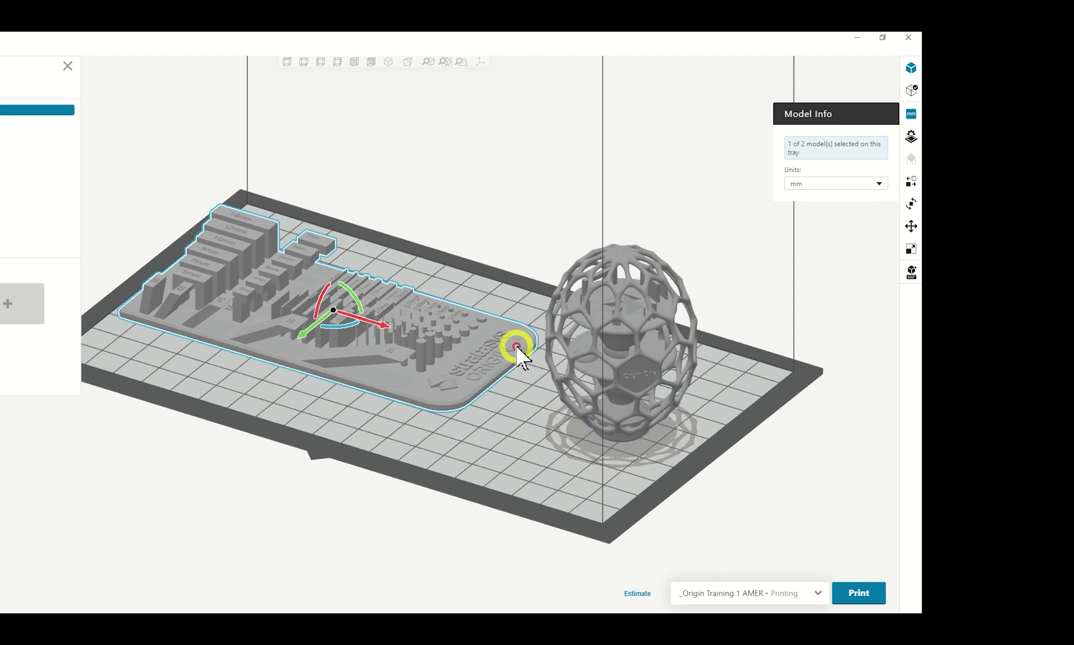
{"action": "left_click", "coordinate": [611, 326], "text": "ctrl"}
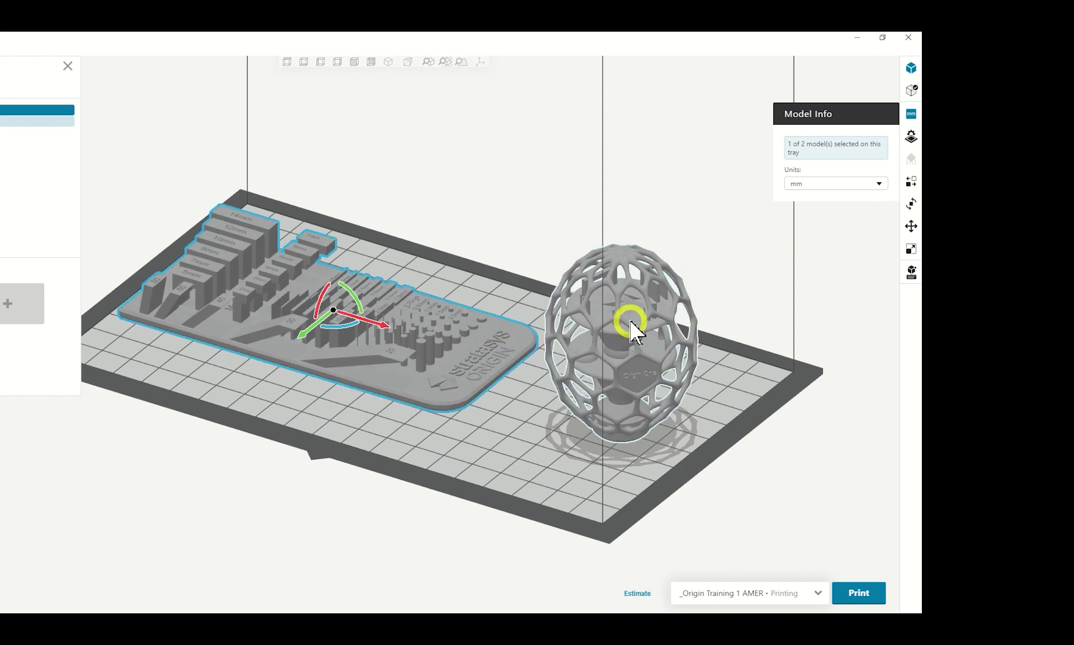
{"action": "left_click", "coordinate": [632, 324]}
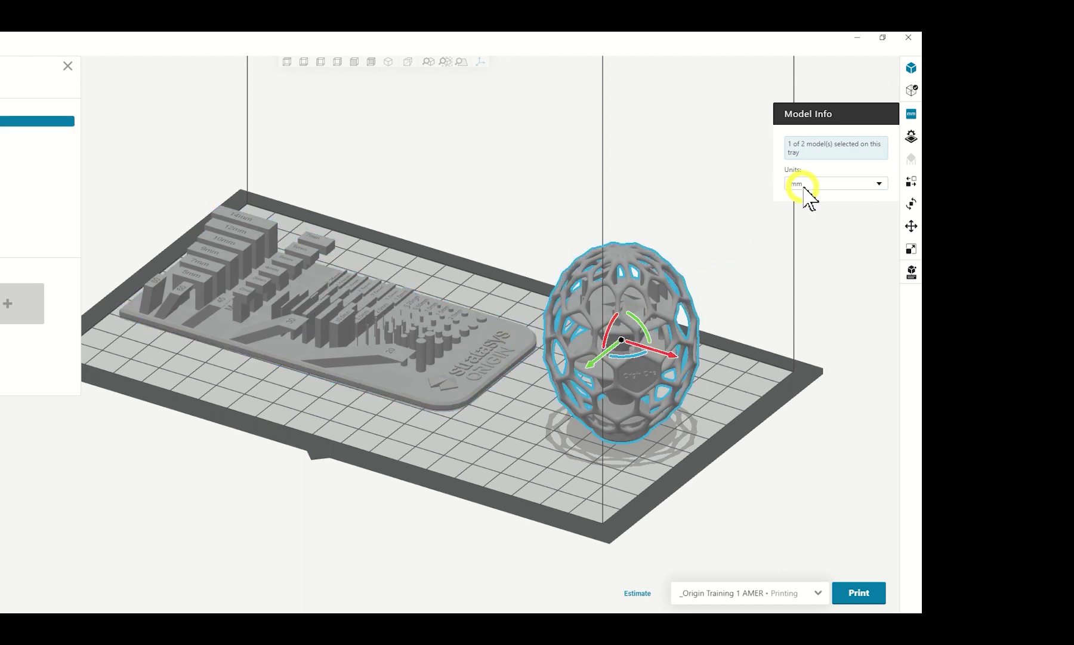
{"action": "left_click", "coordinate": [856, 185]}
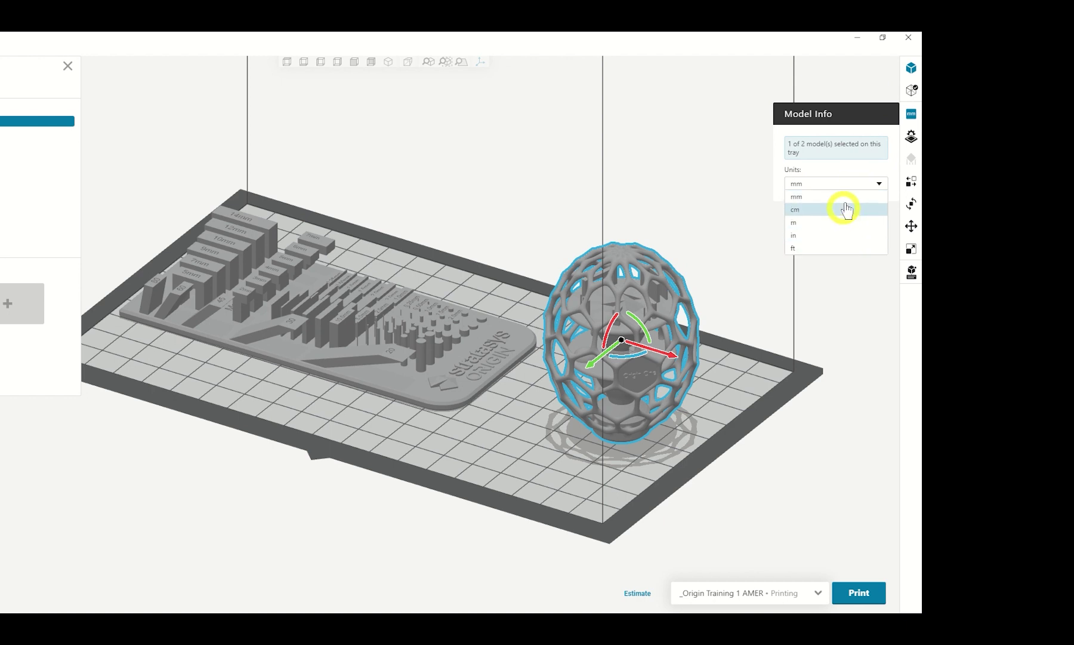
{"action": "left_click", "coordinate": [854, 167]}
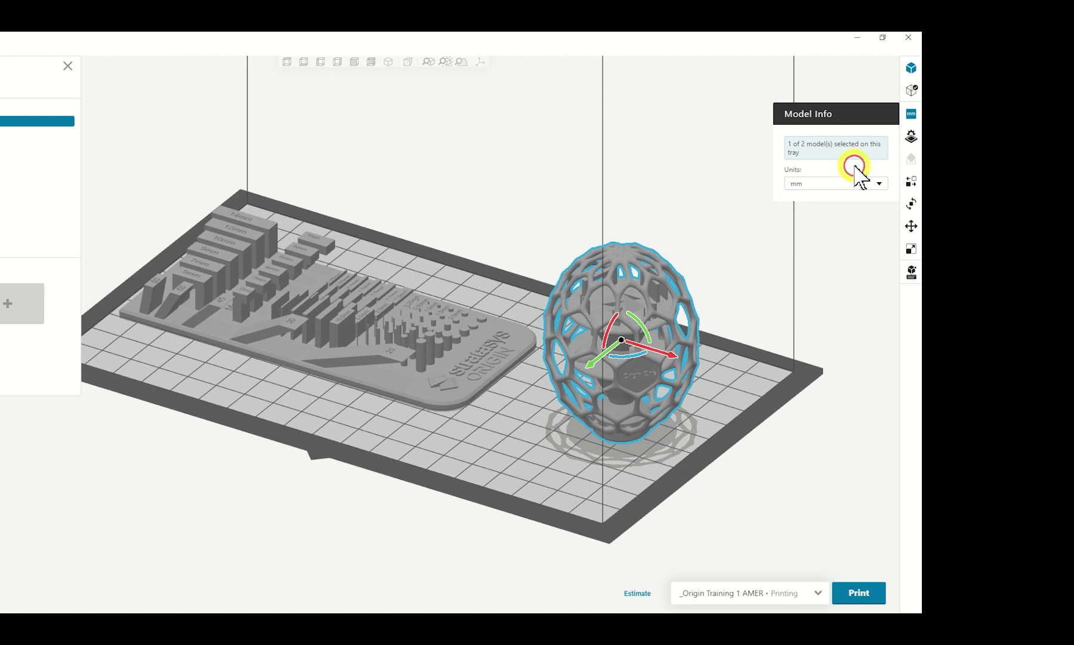
In Tray Settings, change the material to Stratasys Dura56 (100µm) from Preferred & Validated Materials.
{"action": "left_click", "coordinate": [912, 138]}
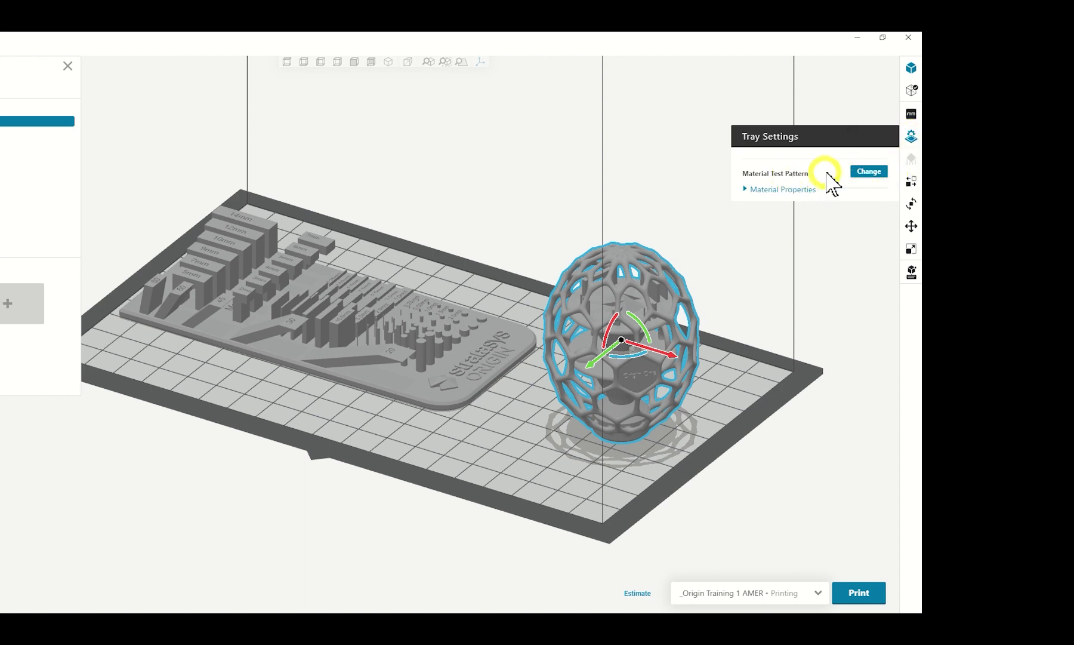
{"action": "left_click", "coordinate": [870, 172]}
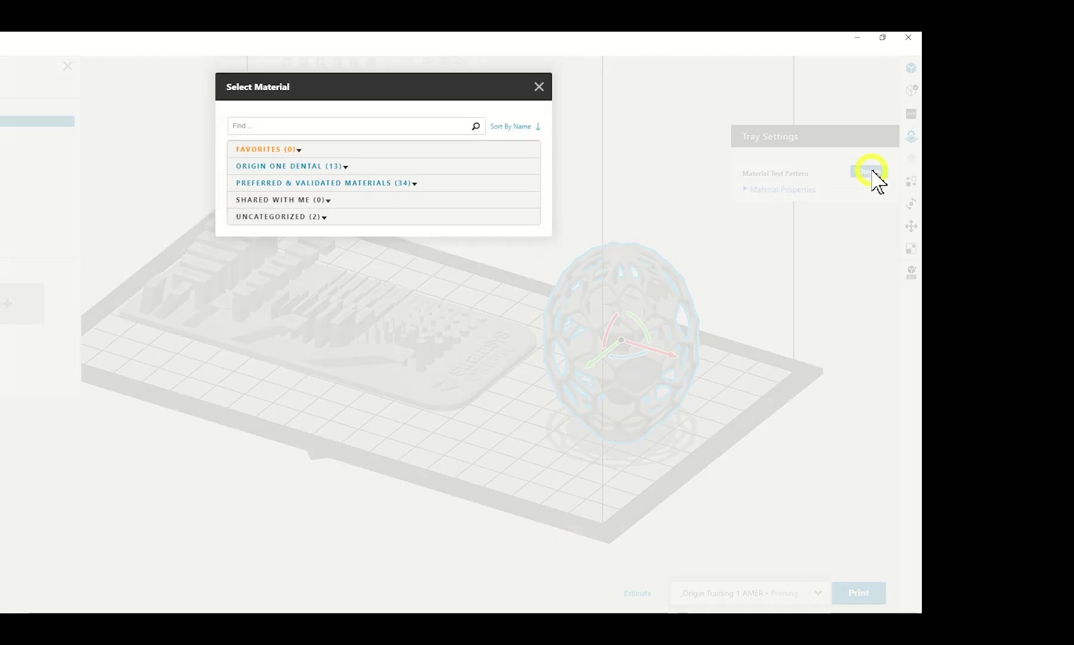
{"action": "left_click", "coordinate": [416, 185]}
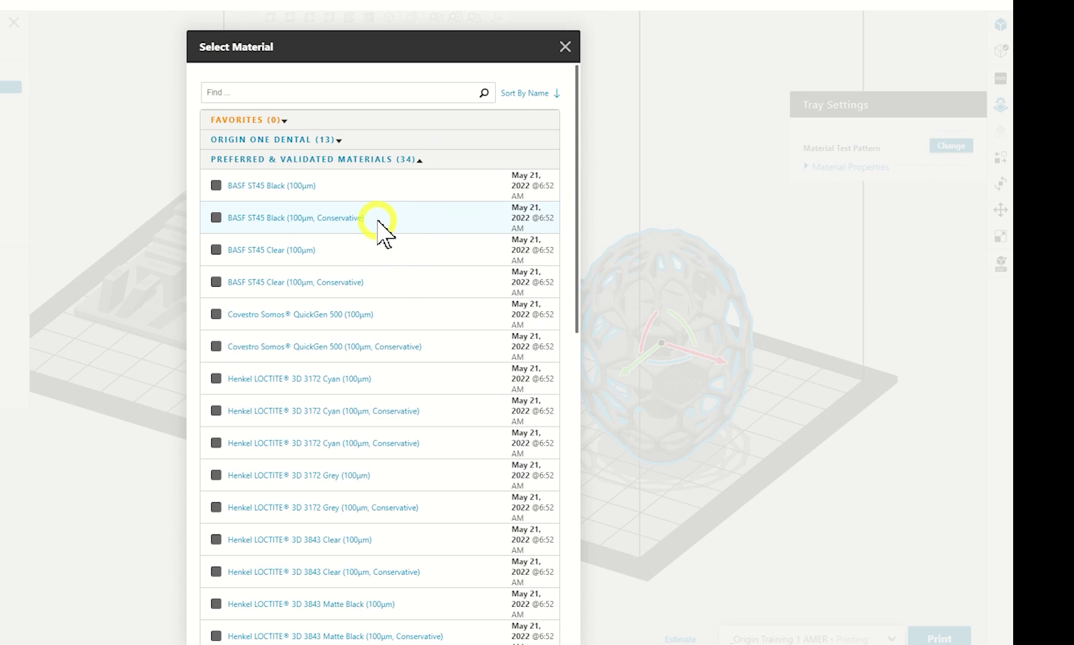
{"action": "scroll", "coordinate": [380, 224], "scroll_direction": "down", "scroll_amount": 12}
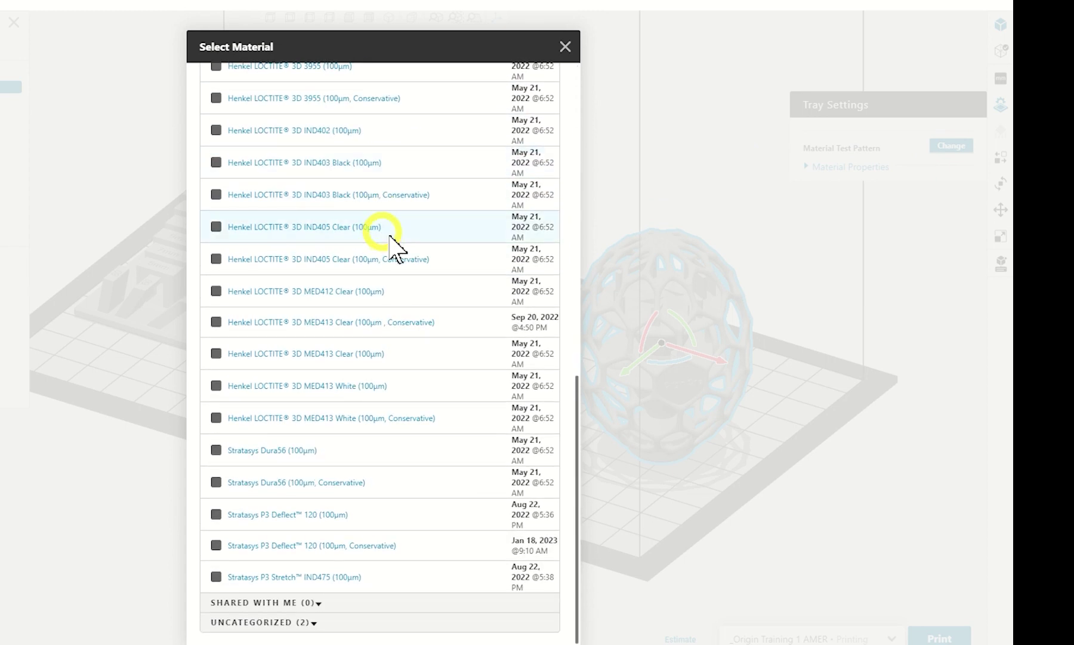
{"action": "left_click", "coordinate": [352, 459]}
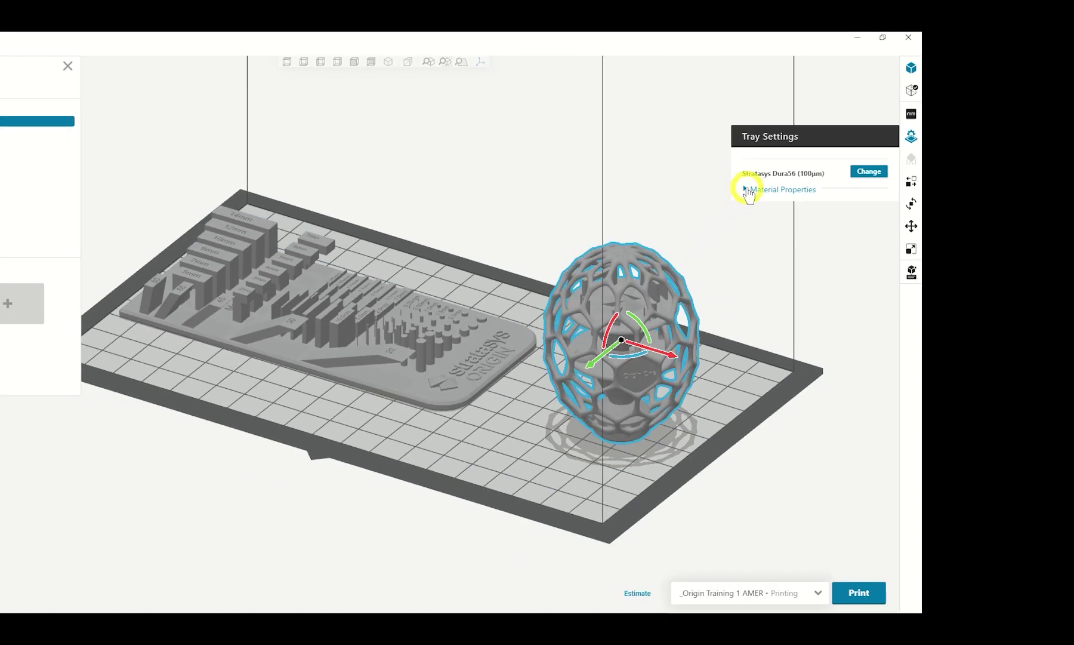
Expand Dura56 material properties and compare Model and First layer settings (136.1 s exposure delay).
{"action": "left_click", "coordinate": [747, 189]}
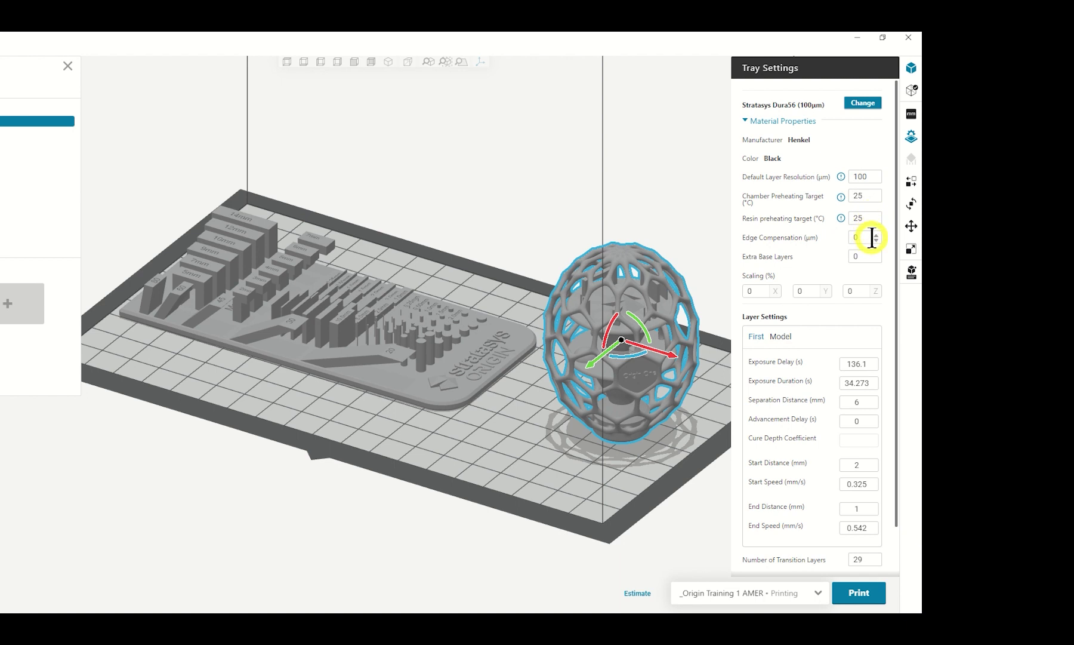
{"action": "left_click", "coordinate": [867, 255]}
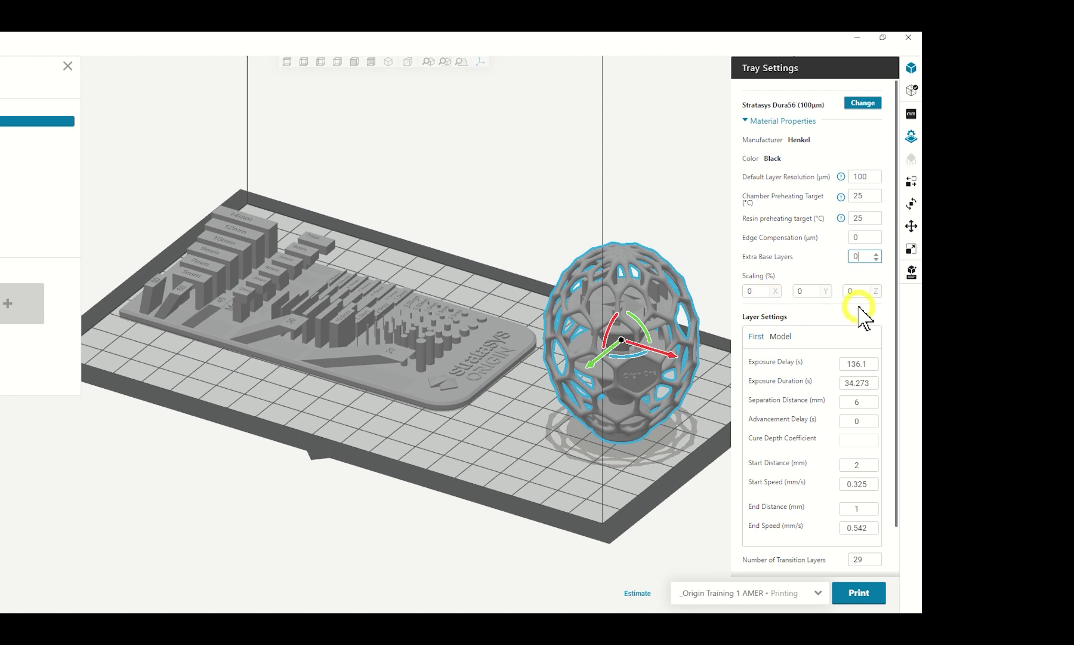
{"action": "scroll", "coordinate": [856, 306], "scroll_direction": "down", "scroll_amount": 1}
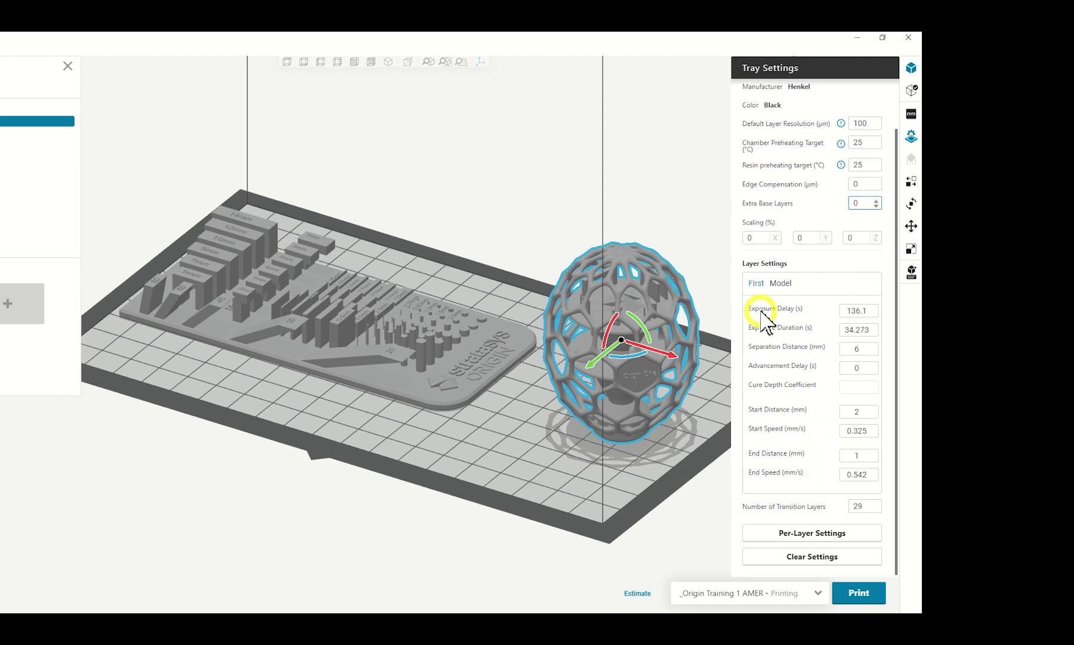
{"action": "left_click", "coordinate": [778, 284]}
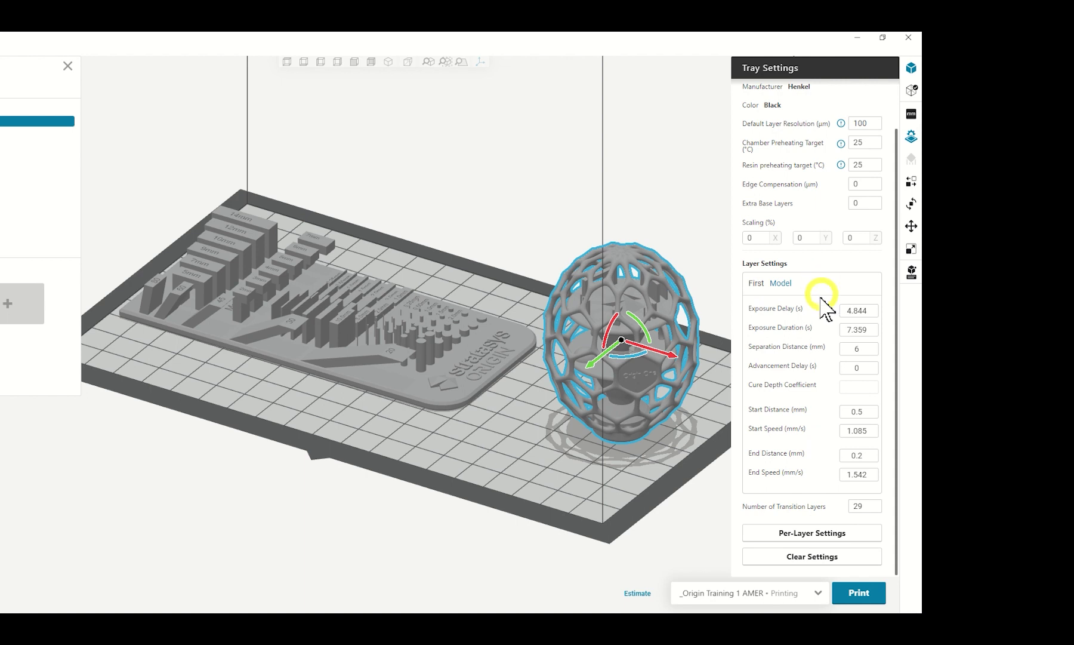
{"action": "mouse_move", "coordinate": [817, 319]}
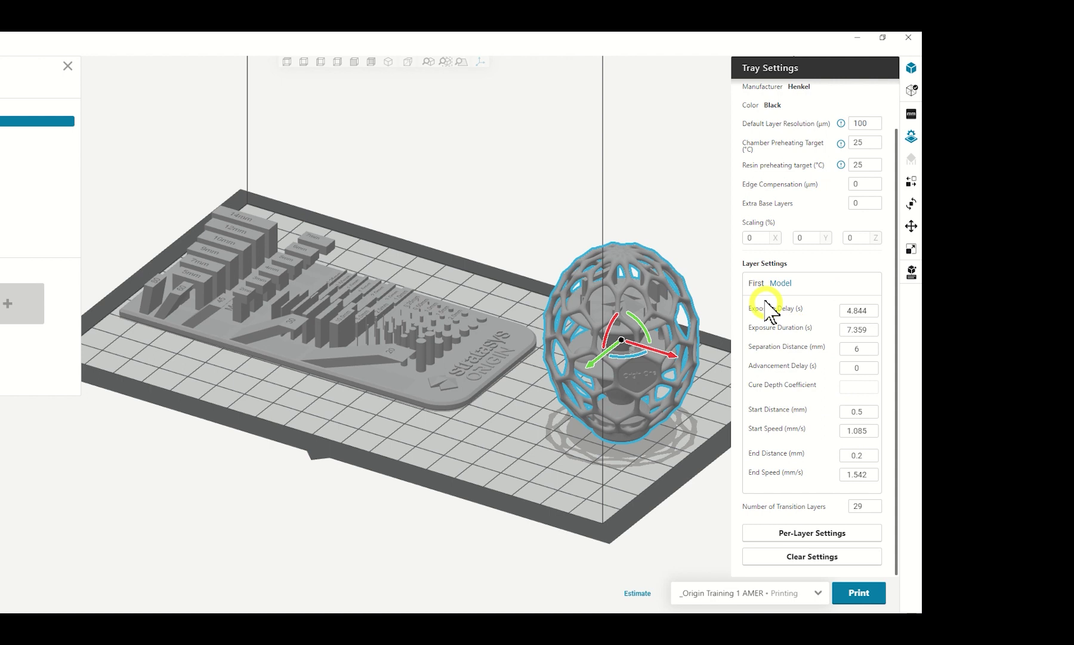
{"action": "left_click", "coordinate": [757, 284]}
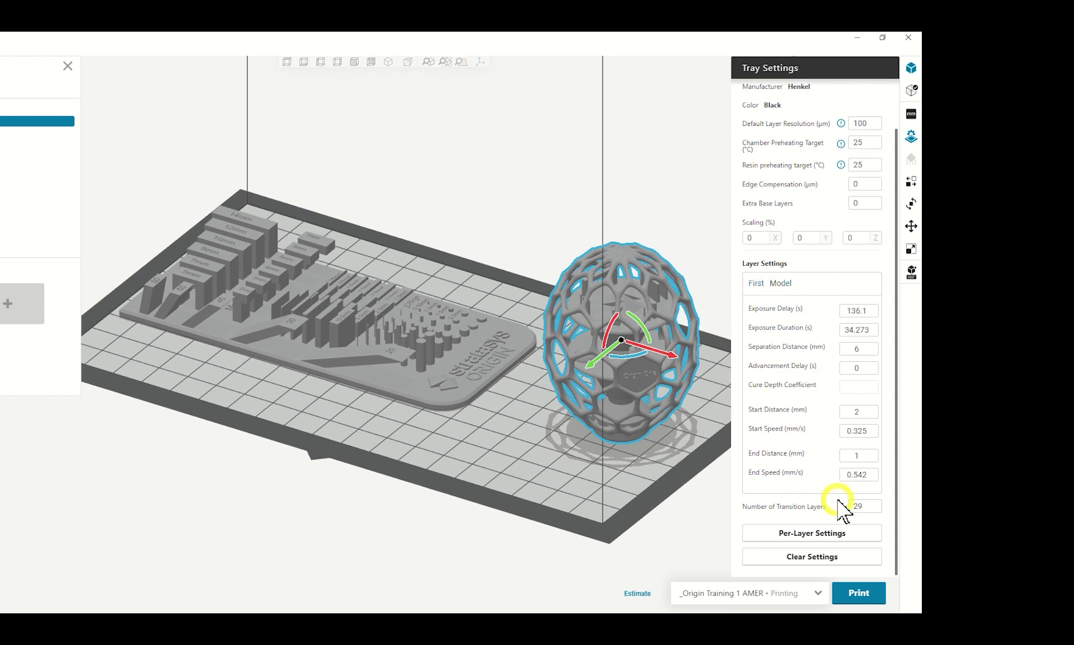
Review the per-layer transition settings table, close it, and scroll back to the Dura56 material properties.
{"action": "left_click", "coordinate": [850, 534]}
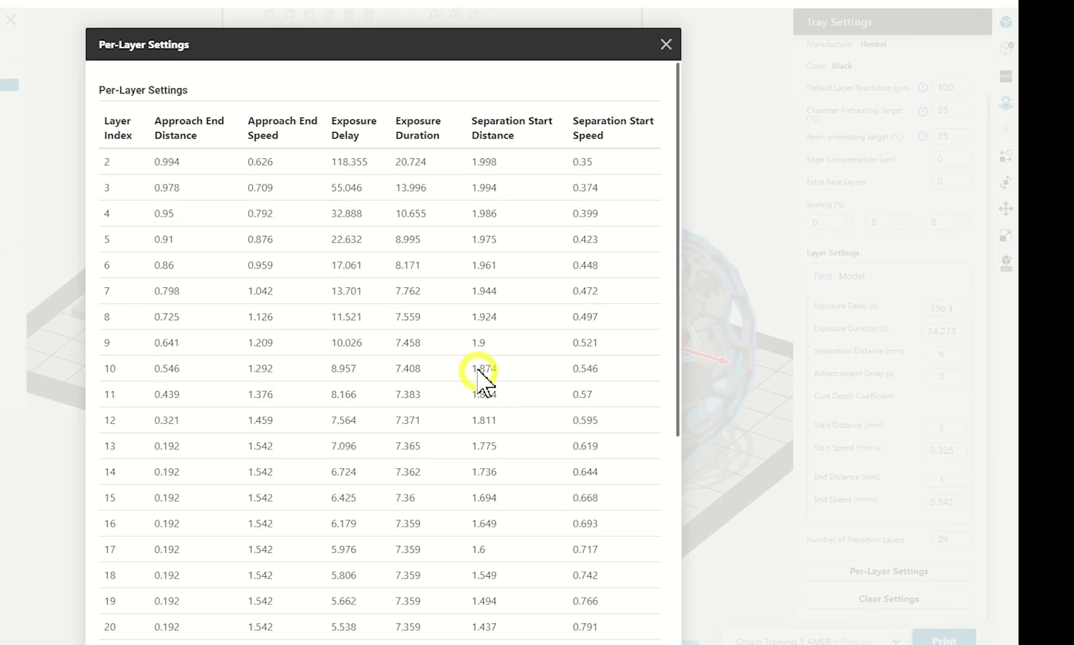
{"action": "scroll", "coordinate": [464, 341], "scroll_direction": "down", "scroll_amount": 5}
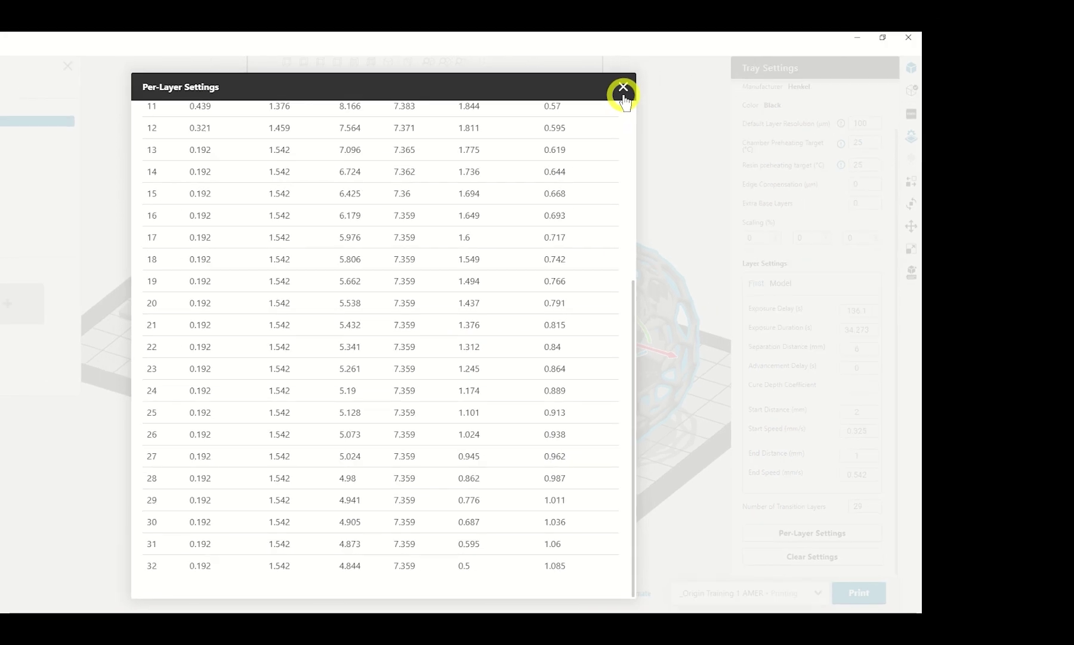
{"action": "left_click", "coordinate": [623, 89]}
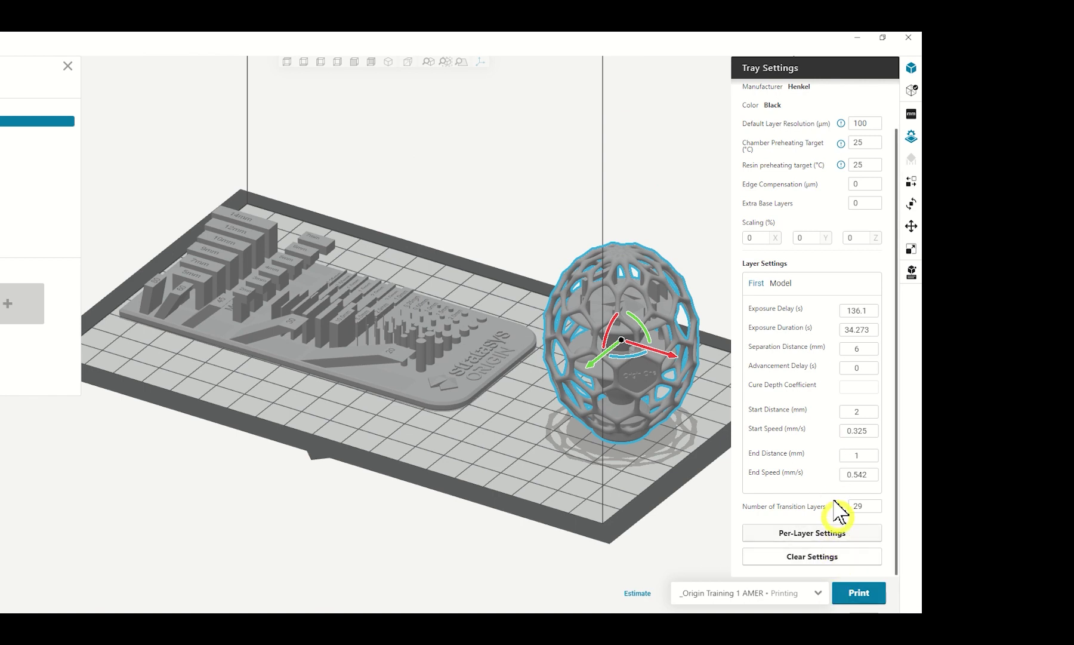
{"action": "scroll", "coordinate": [833, 477], "scroll_direction": "up", "scroll_amount": 2}
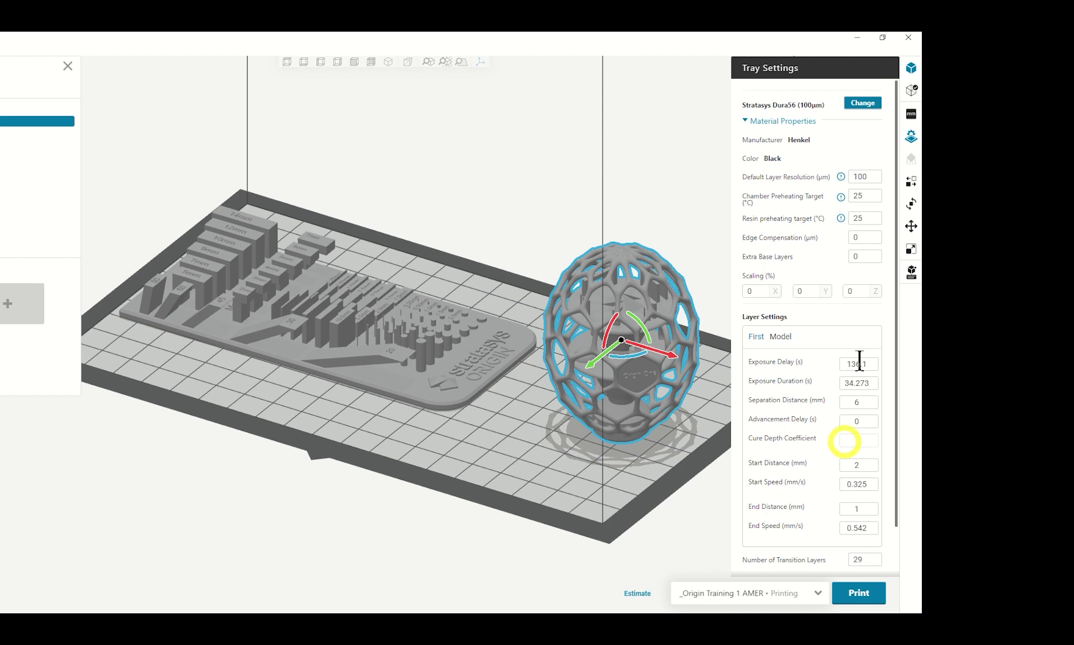
Close Tray Settings and rotate the egg four 90° steps about X in Orient, leaving it upright.
{"action": "left_click", "coordinate": [911, 137]}
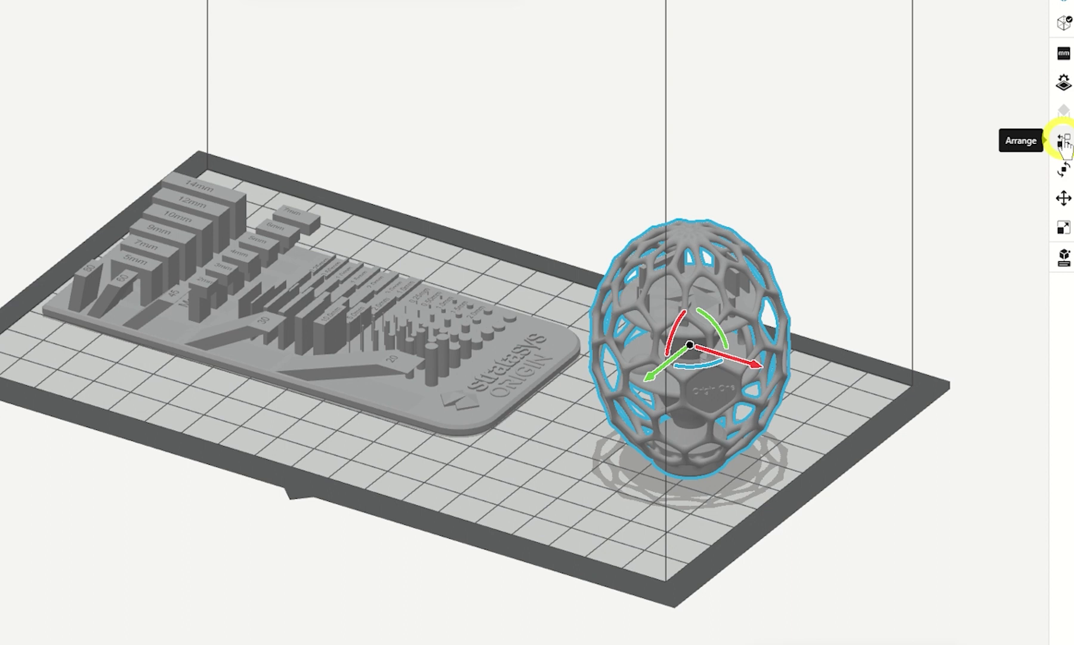
{"action": "left_click", "coordinate": [1063, 142]}
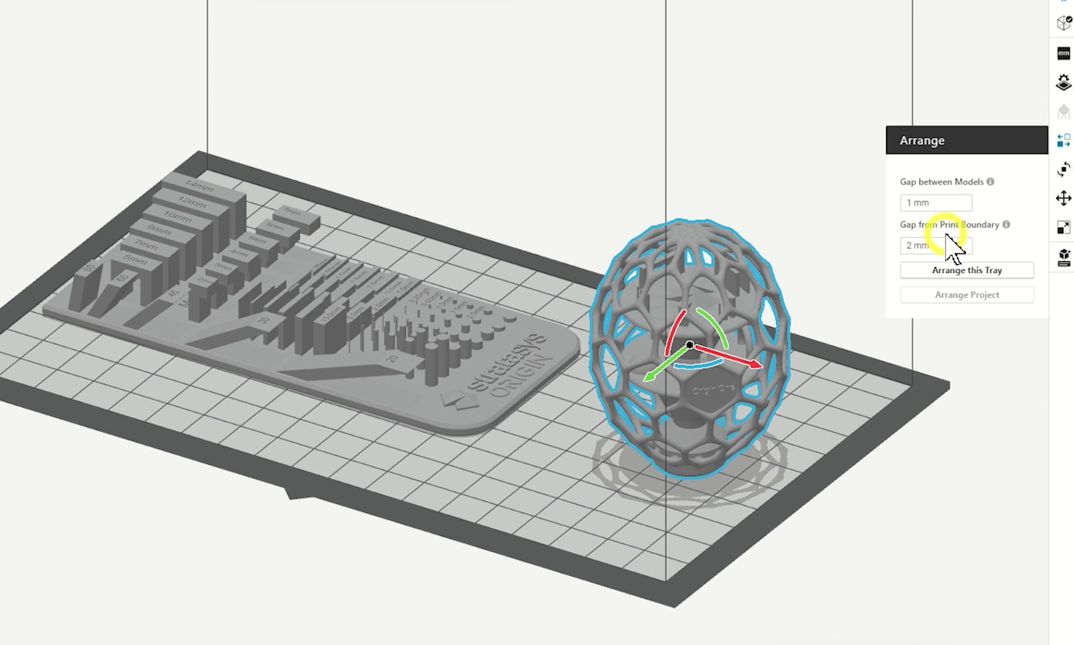
{"action": "left_click", "coordinate": [1064, 170]}
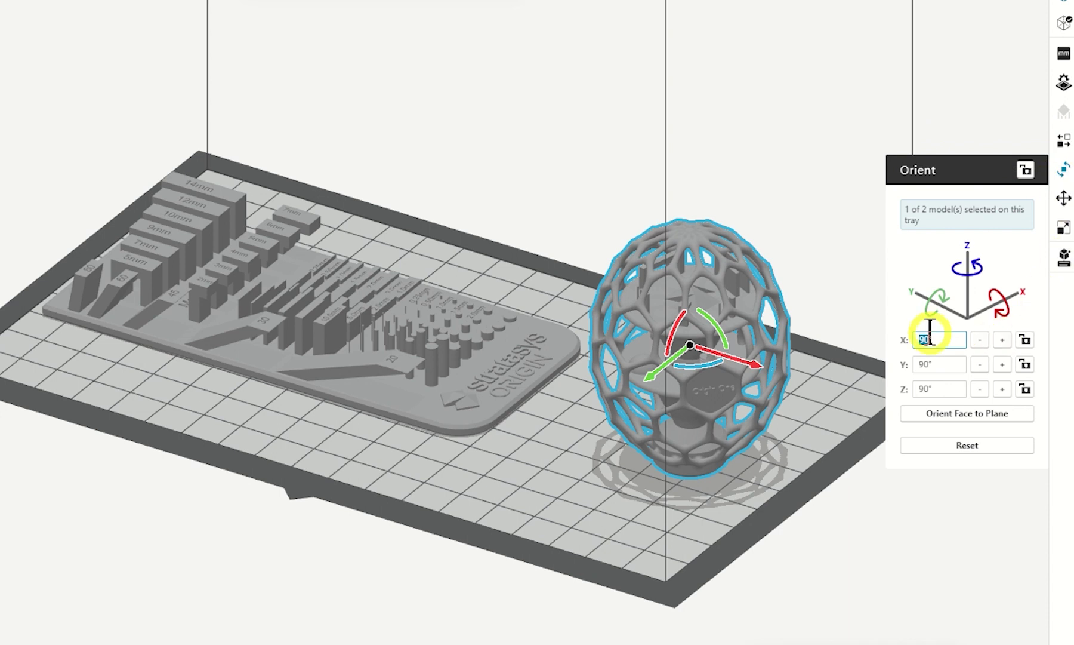
{"action": "left_click", "coordinate": [1003, 341]}
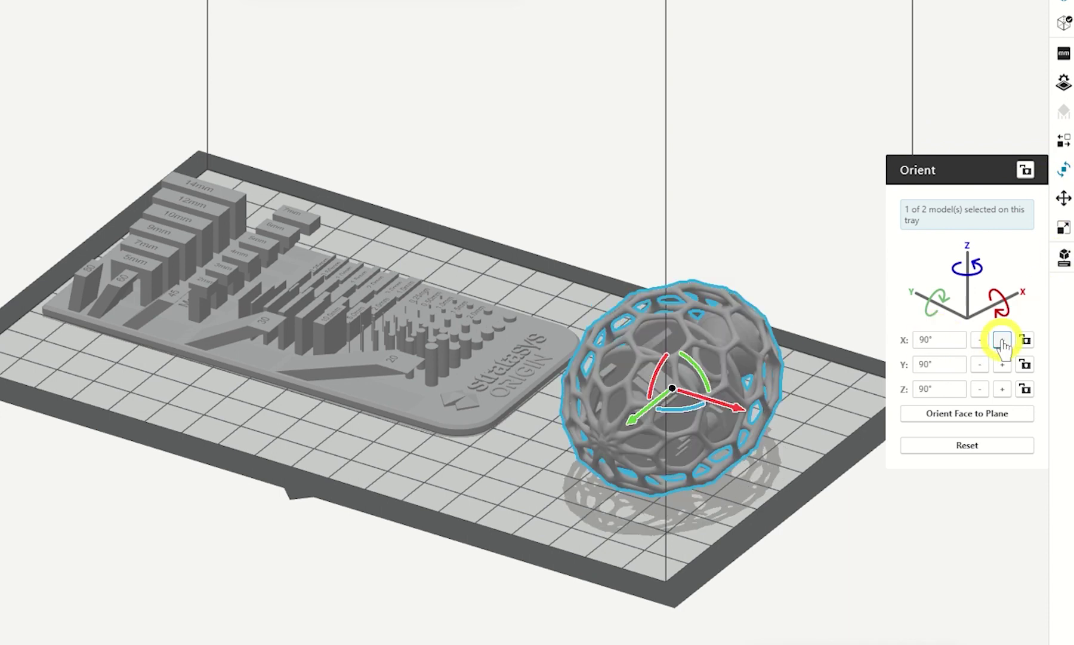
{"action": "left_click", "coordinate": [1003, 340]}
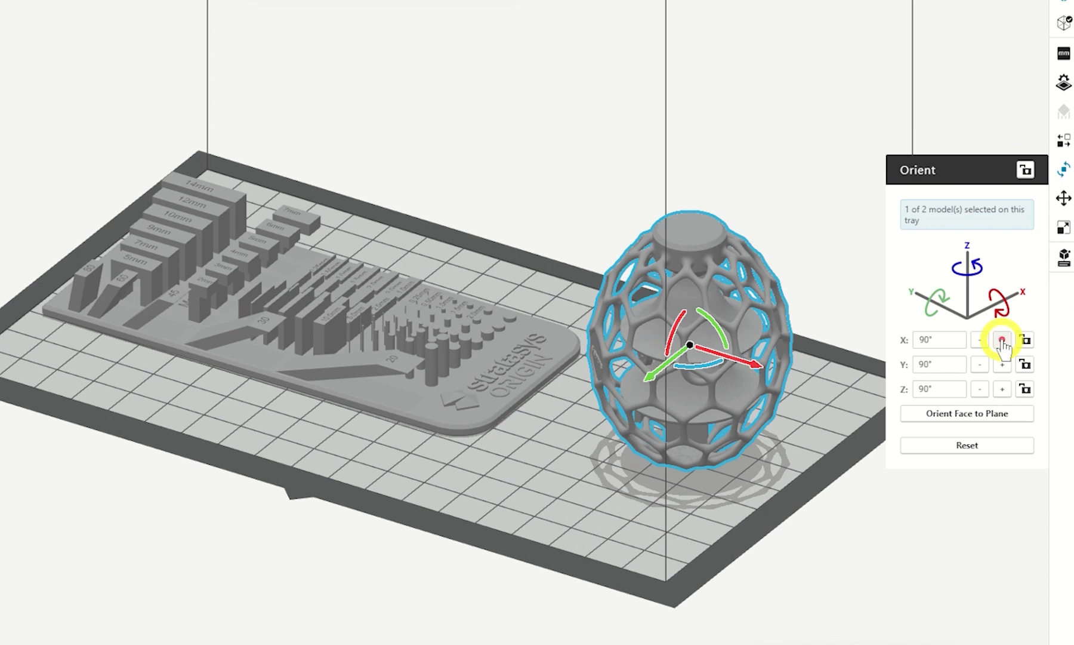
{"action": "left_click", "coordinate": [1003, 340]}
{"action": "left_click", "coordinate": [1003, 340]}
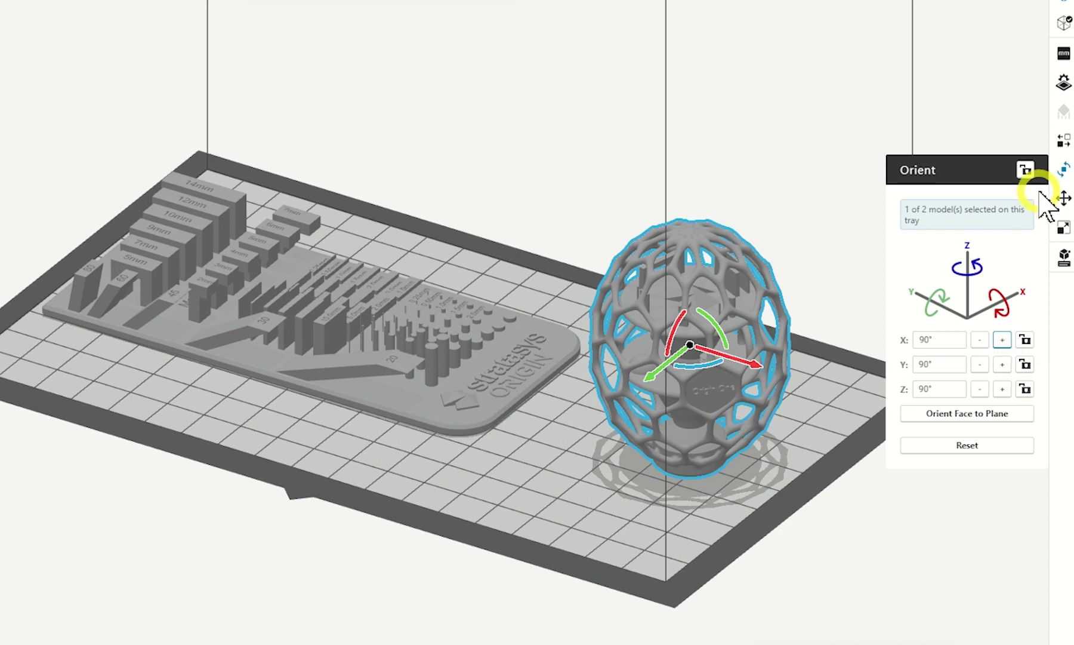
{"action": "left_click", "coordinate": [1062, 173]}
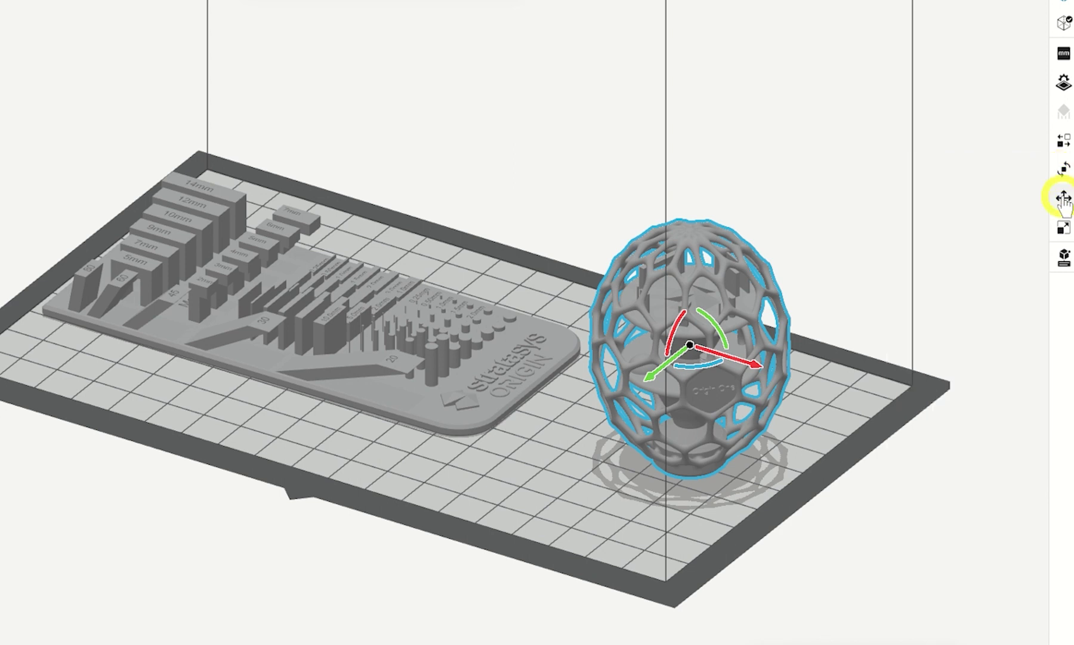
Review the egg's position, manufacturing notes and 100% uniform scale, then reopen Tray Settings showing Stratasys Dura56 (100µm).
{"action": "left_click", "coordinate": [1063, 198]}
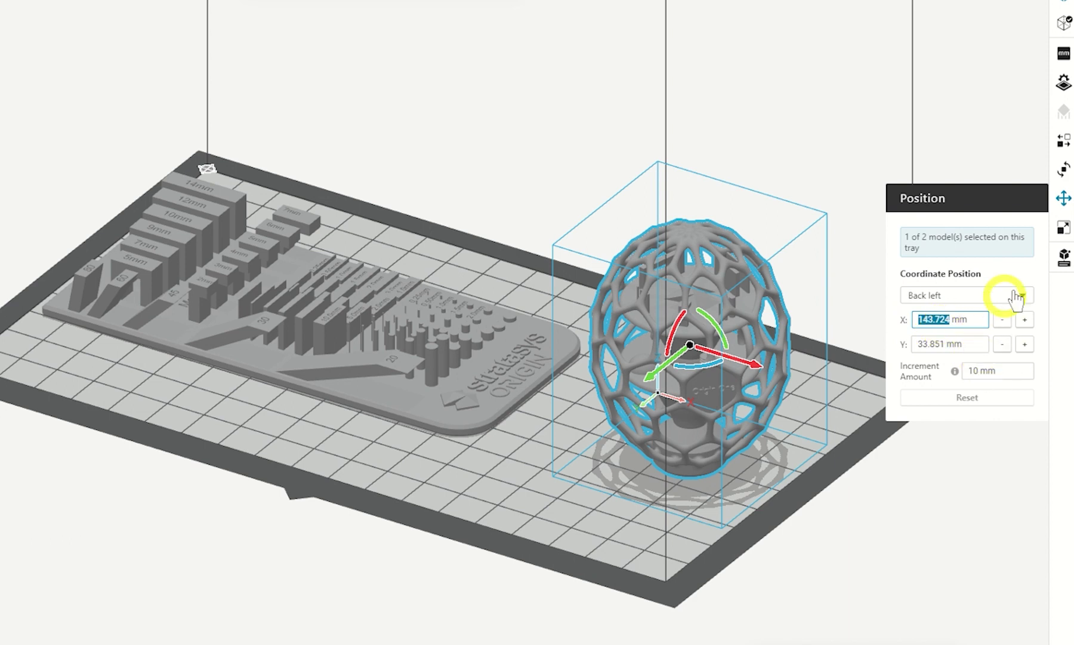
{"action": "left_click", "coordinate": [1064, 227]}
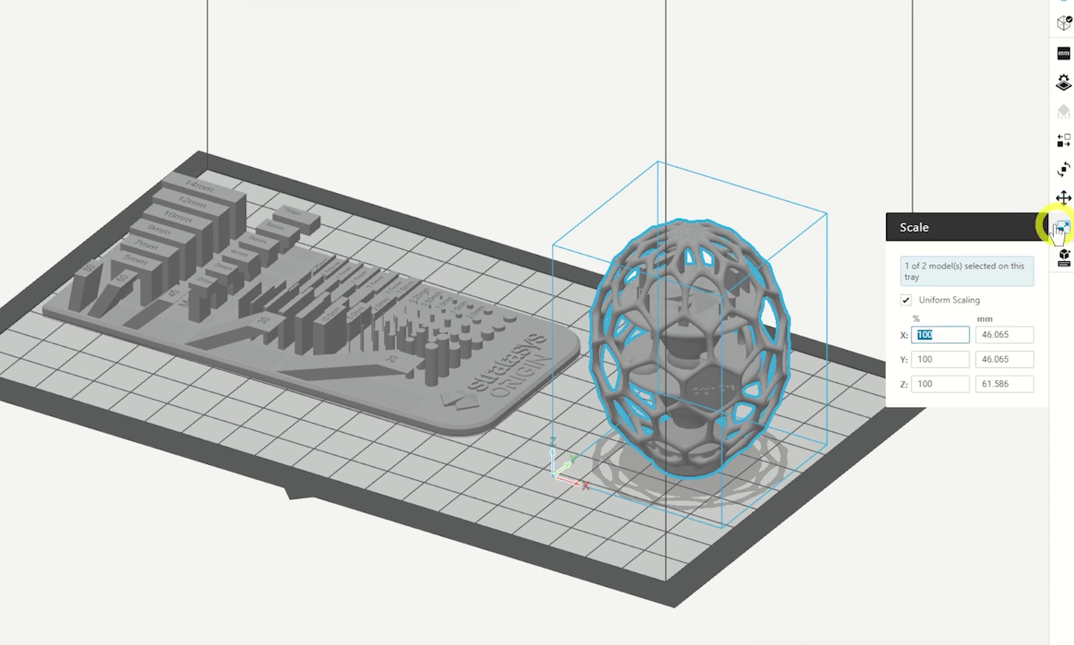
{"action": "left_click", "coordinate": [906, 300]}
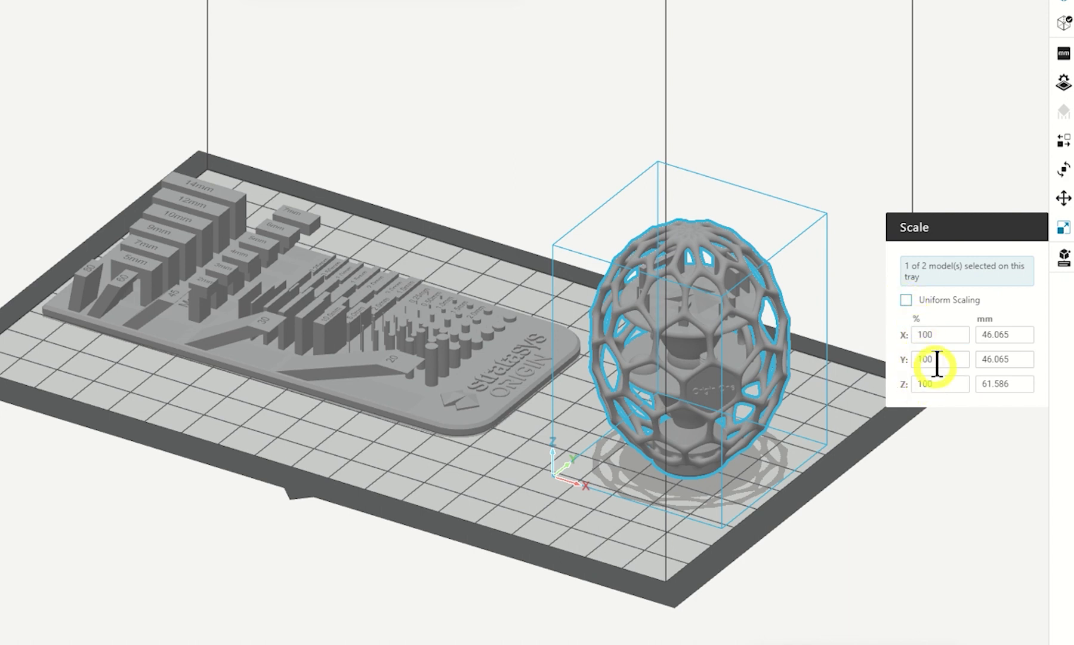
{"action": "left_click", "coordinate": [940, 335]}
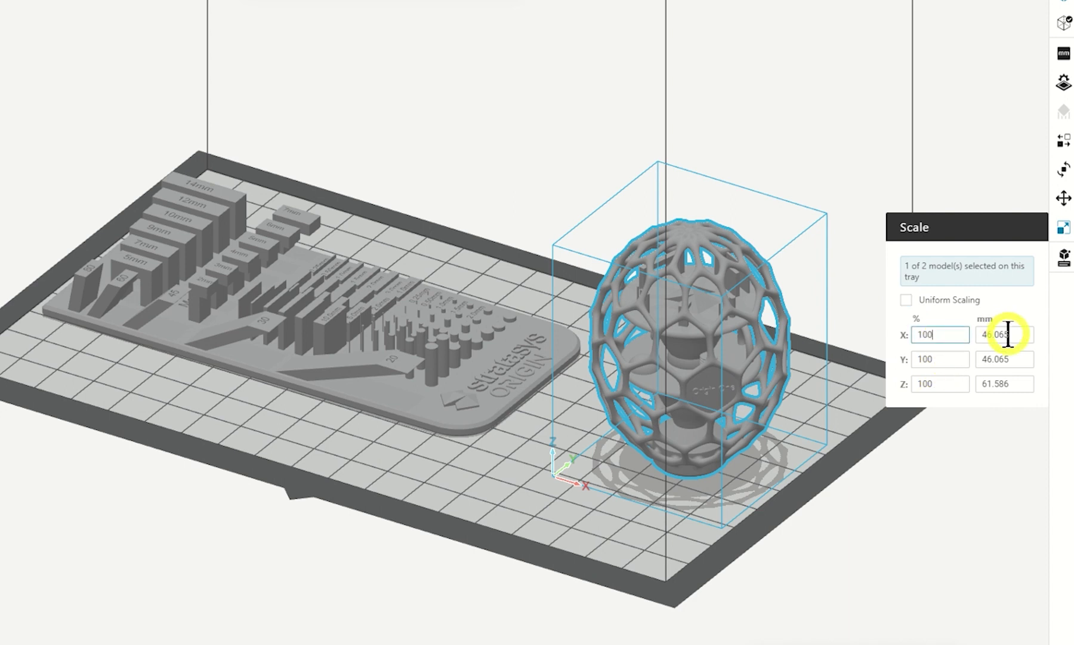
{"action": "left_click", "coordinate": [906, 299]}
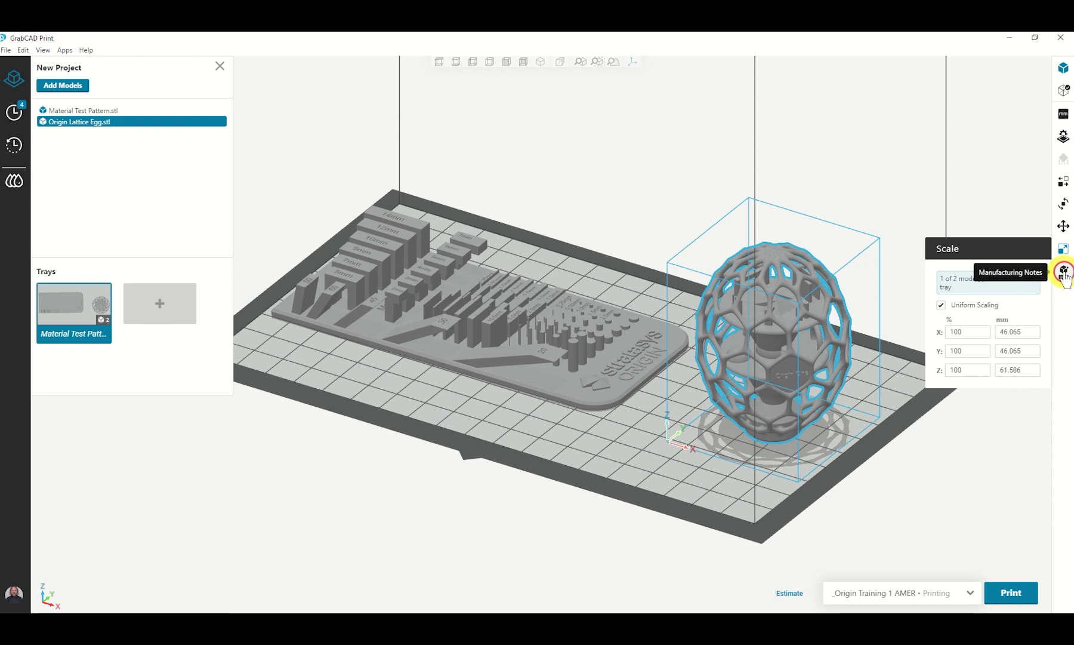
{"action": "left_click", "coordinate": [1064, 272]}
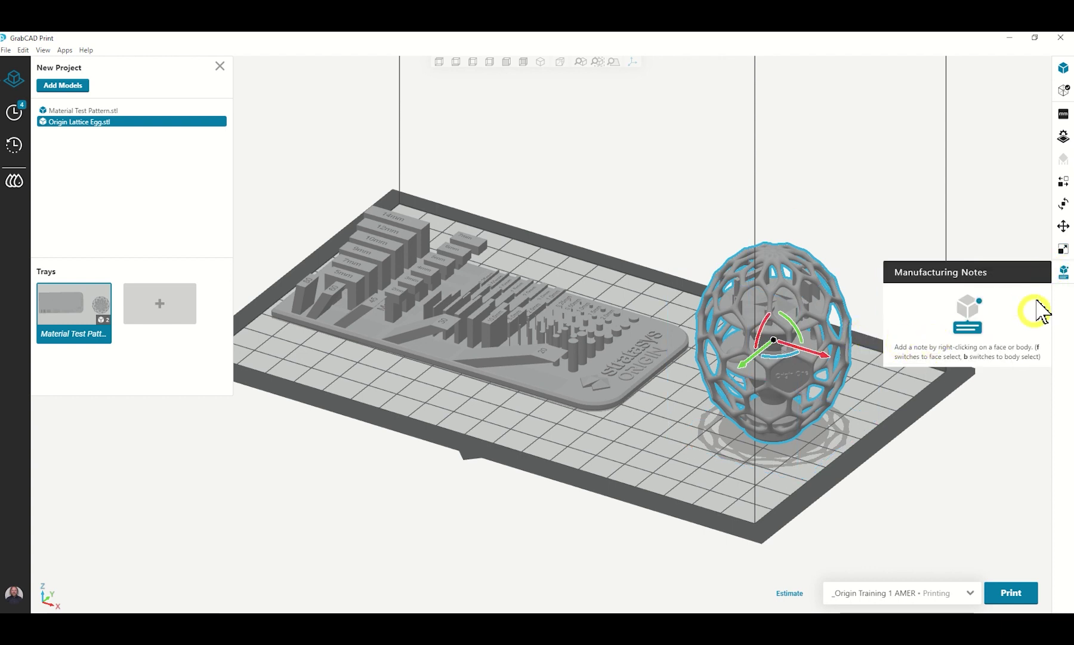
{"action": "left_click", "coordinate": [1063, 136]}
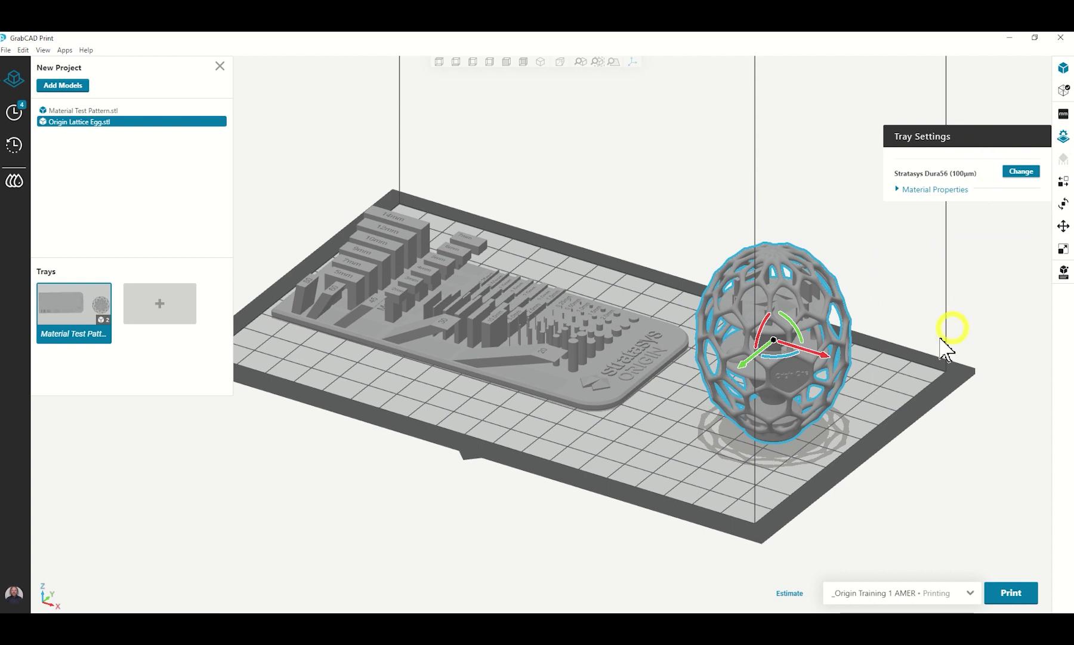
Move the Origin Lattice Egg to the left side of the tray, away from the Material Test Pattern.
{"action": "right_click_drag", "start_coordinate": [889, 348], "coordinate": [815, 348]}
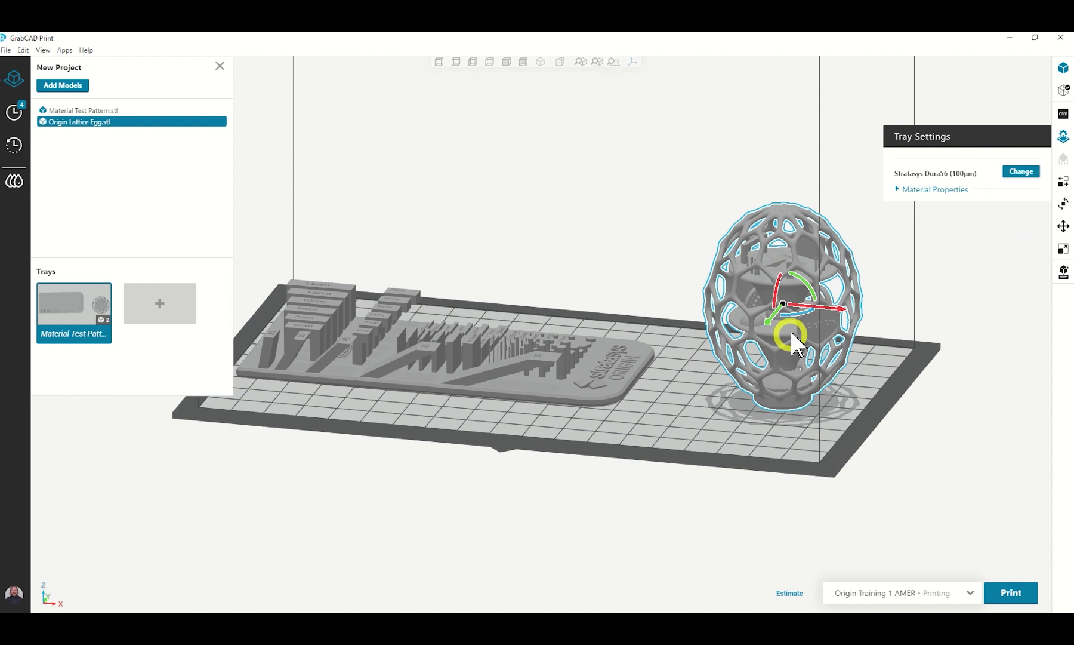
{"action": "left_click_drag", "start_coordinate": [780, 329], "coordinate": [704, 321]}
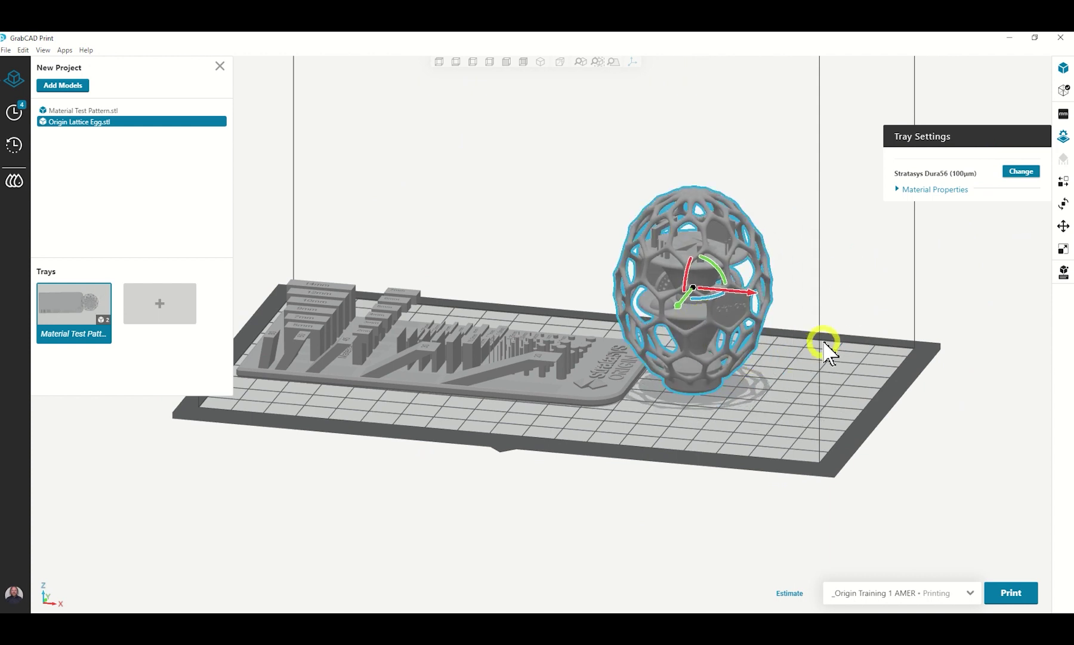
{"action": "right_click_drag", "start_coordinate": [823, 348], "coordinate": [566, 330]}
{"action": "left_click", "coordinate": [555, 332]}
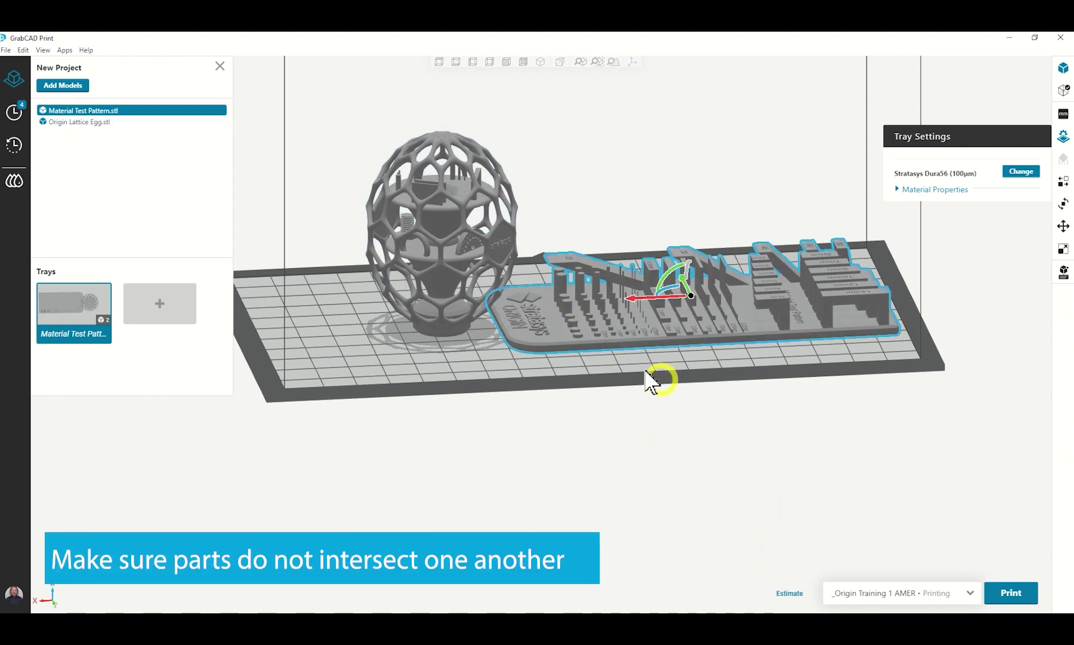
{"action": "right_click_drag", "start_coordinate": [575, 360], "coordinate": [601, 370]}
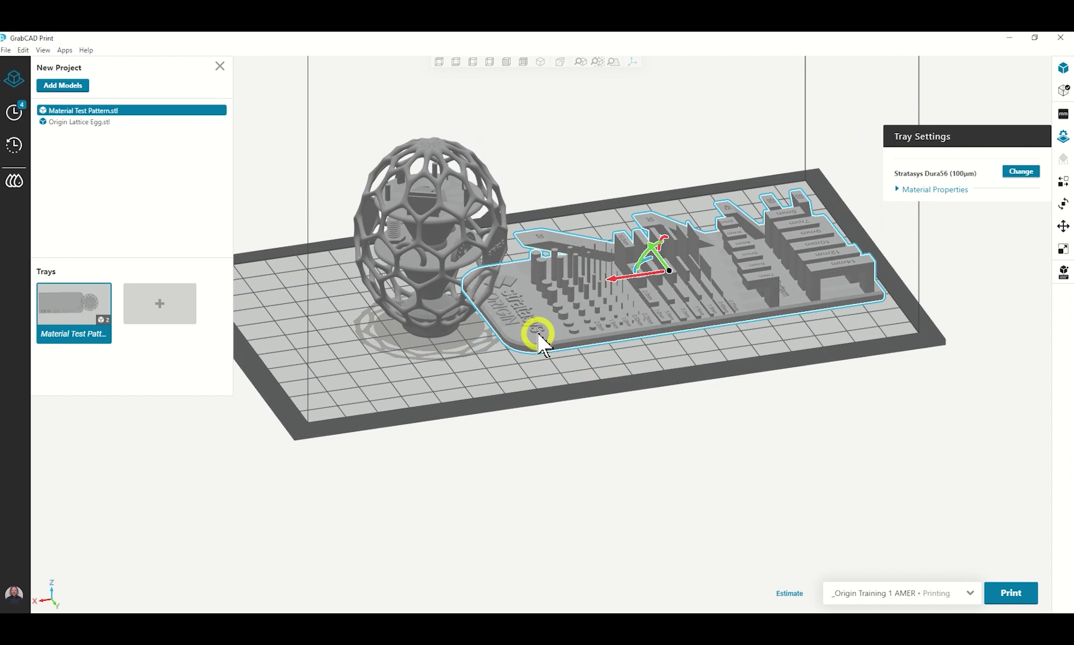
{"action": "mouse_move", "coordinate": [432, 241]}
{"action": "left_mouse_down"}
{"action": "mouse_move", "coordinate": [379, 271]}
{"action": "mouse_move", "coordinate": [425, 247]}
{"action": "left_mouse_up"}
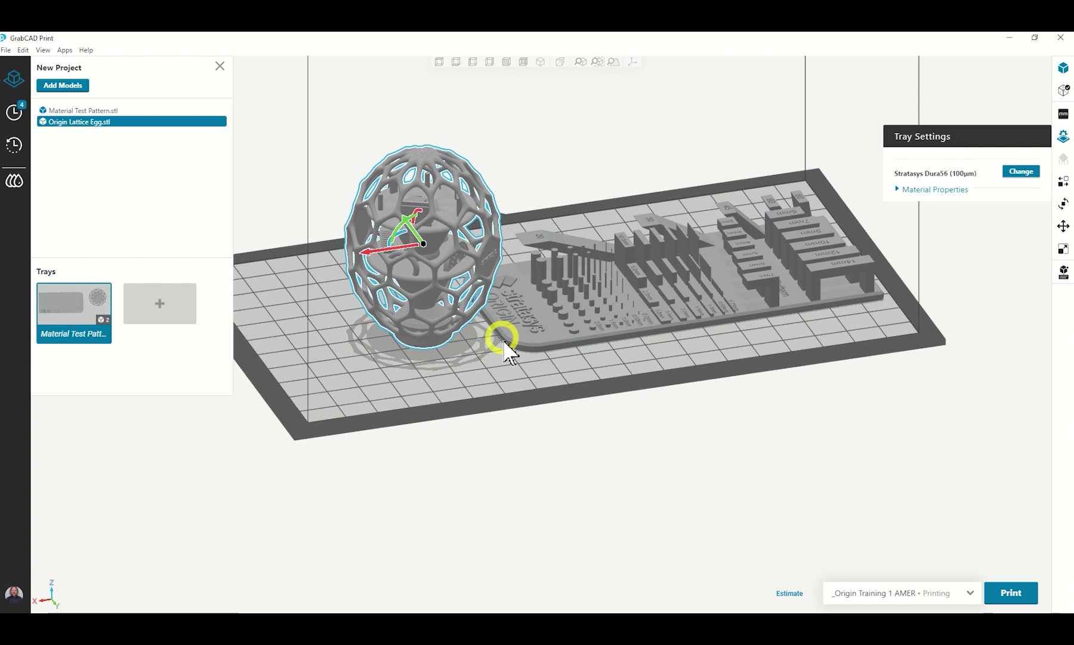
Check spacing from the front view, nudging the egg slightly right and the test pattern into place.
{"action": "right_click_drag", "start_coordinate": [503, 342], "coordinate": [464, 237]}
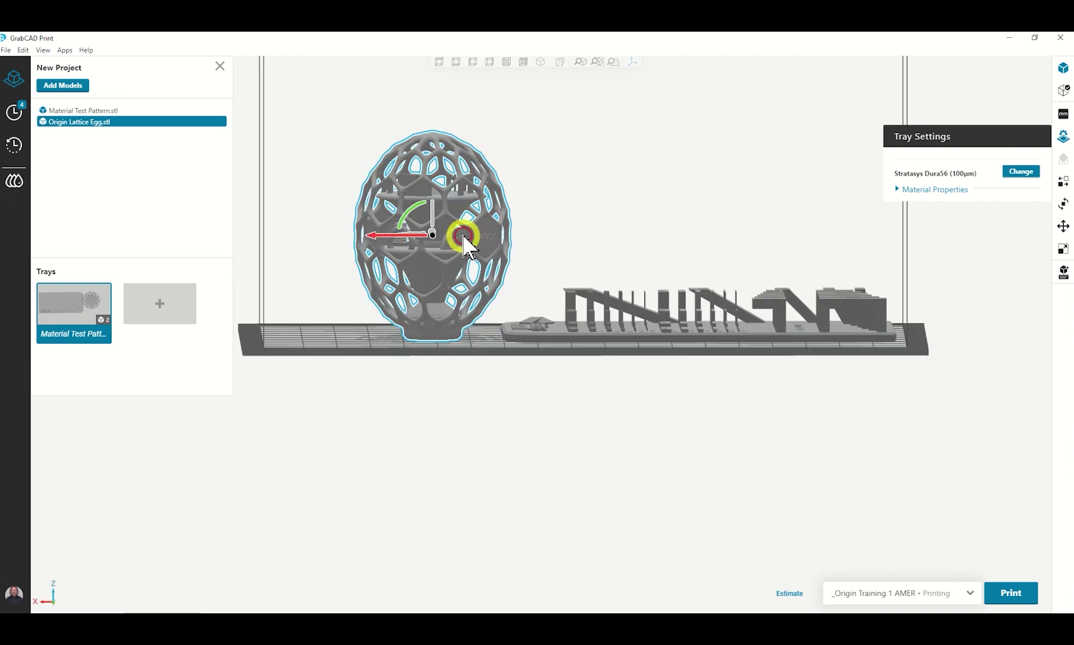
{"action": "left_click_drag", "start_coordinate": [463, 236], "coordinate": [402, 254]}
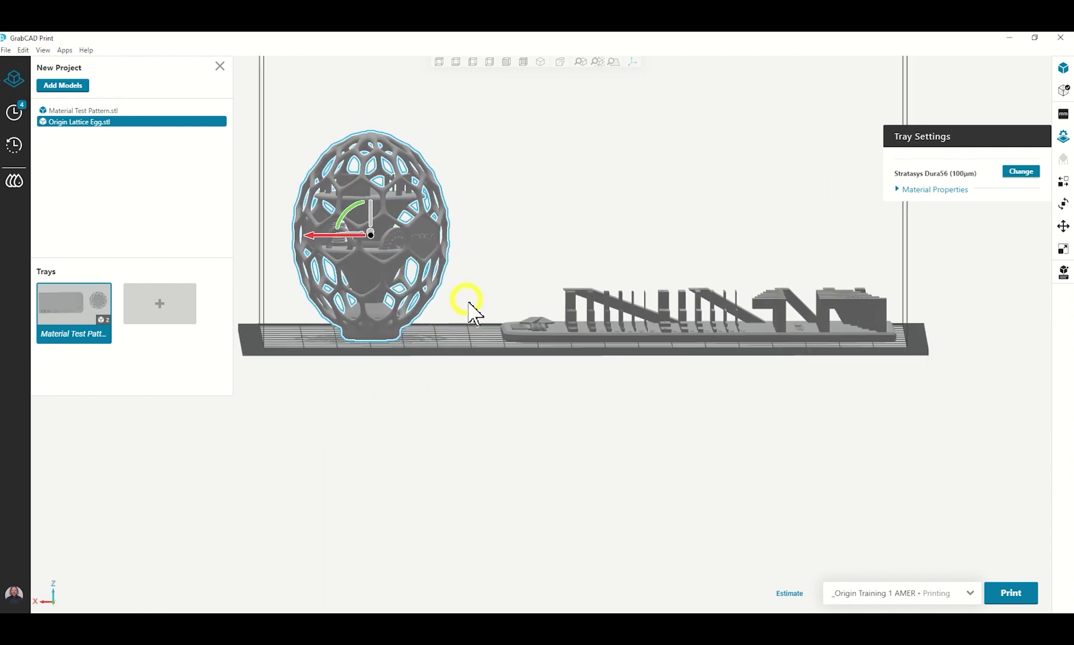
{"action": "right_click_drag", "start_coordinate": [470, 306], "coordinate": [525, 336]}
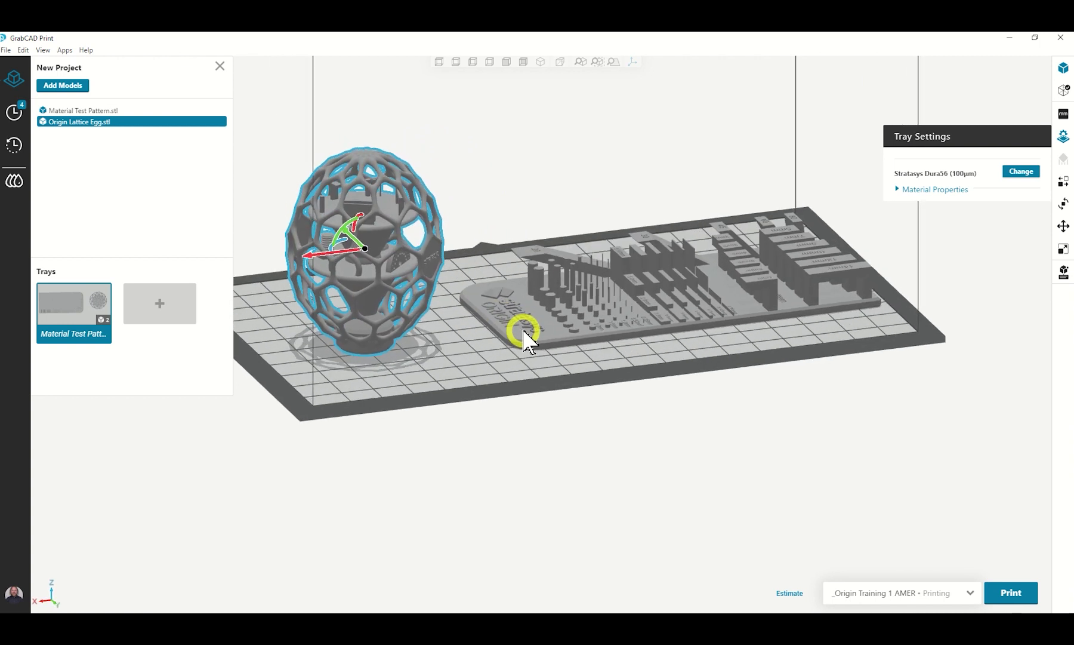
{"action": "middle_click_drag", "start_coordinate": [496, 328], "coordinate": [561, 327]}
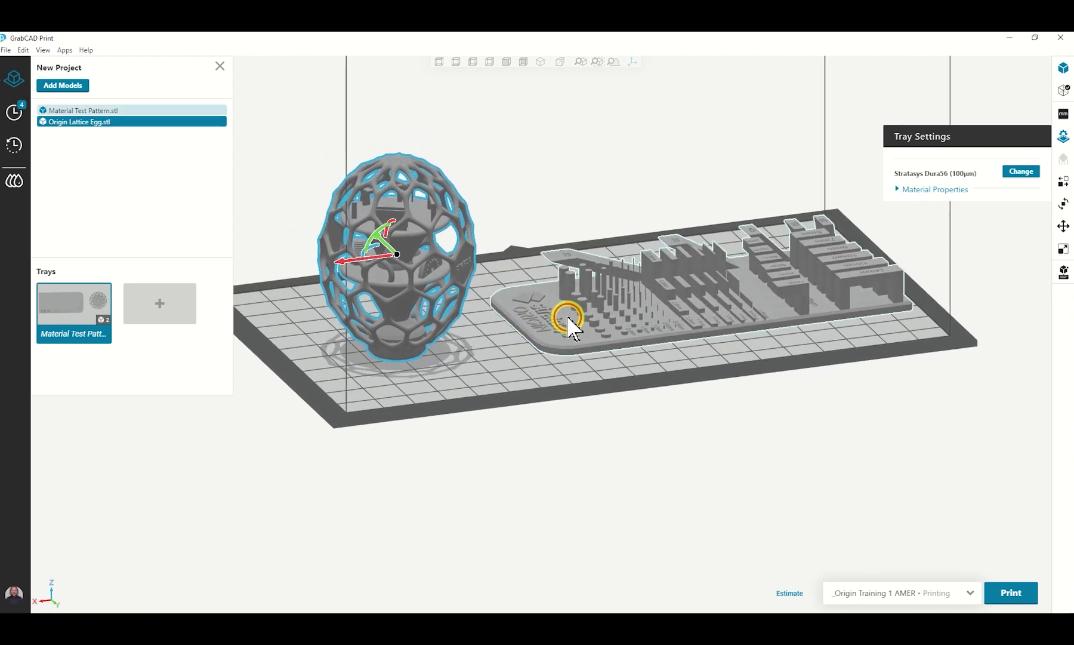
{"action": "left_click_drag", "start_coordinate": [568, 322], "coordinate": [559, 311]}
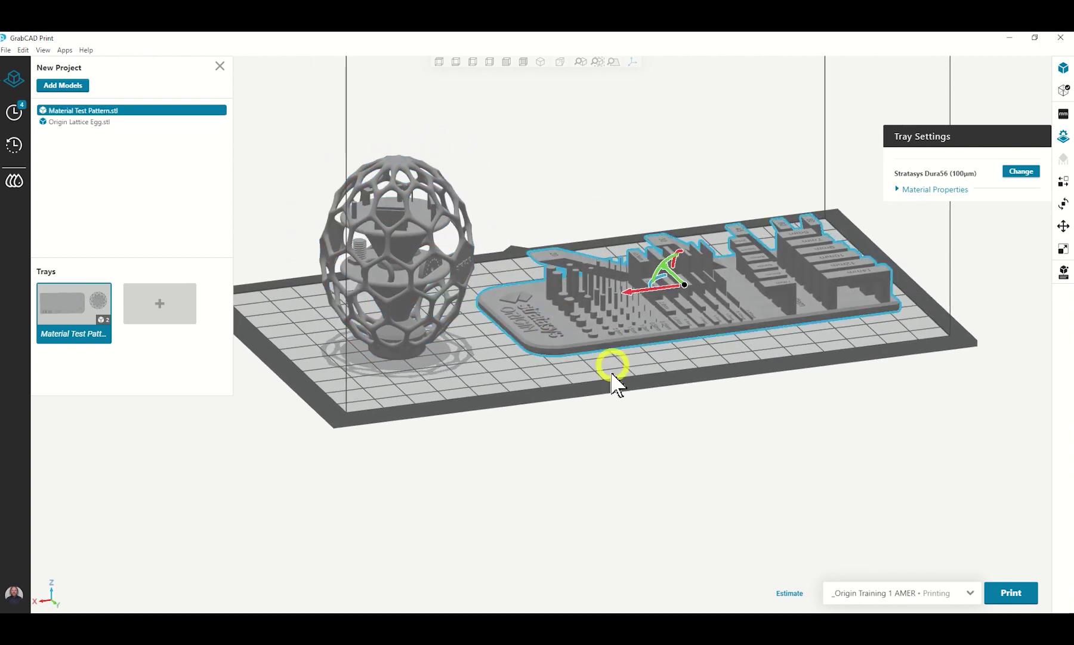
{"action": "middle_click_drag", "start_coordinate": [603, 384], "coordinate": [597, 391]}
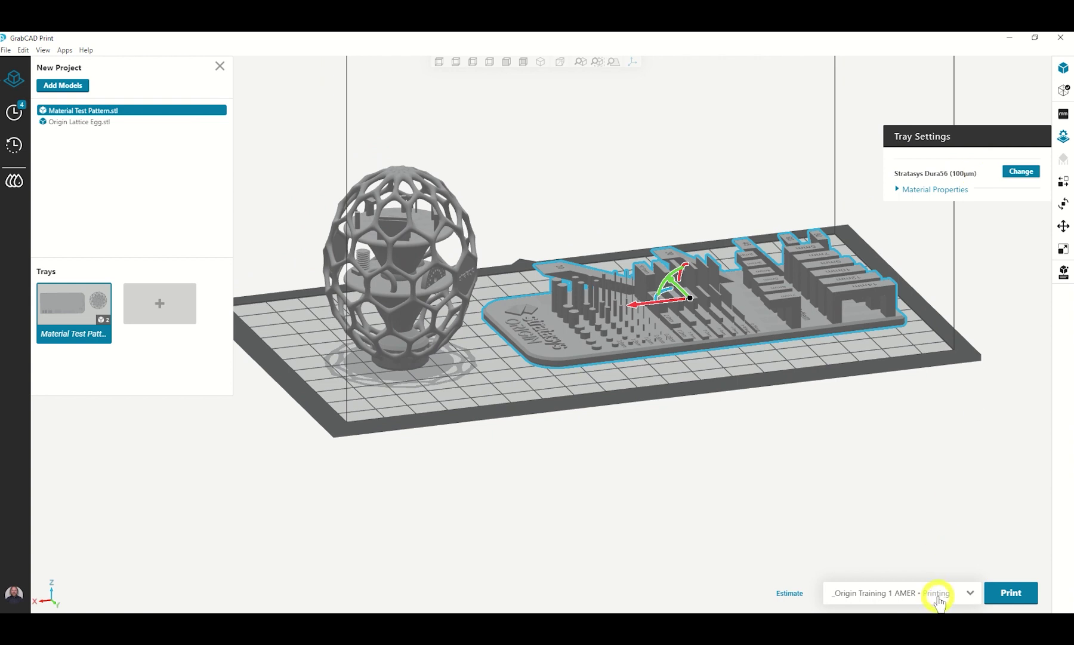
Run Estimate and read the Tray Estimations: 4h 6m, 41.597 cm³ model material, 0 support.
{"action": "left_click", "coordinate": [803, 598]}
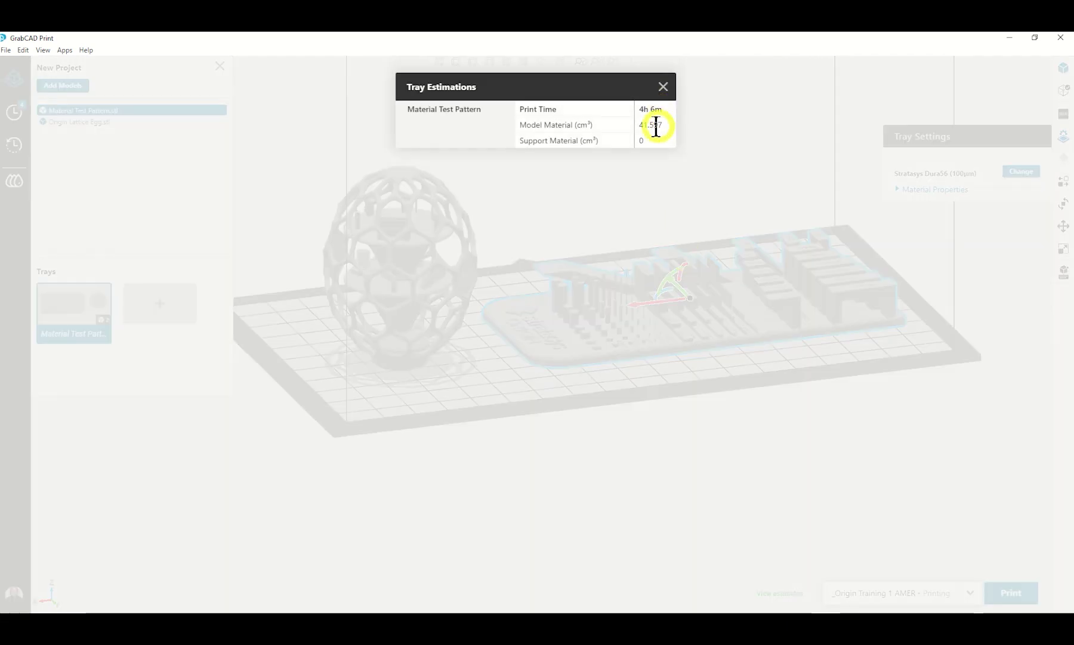
{"action": "left_click", "coordinate": [663, 87]}
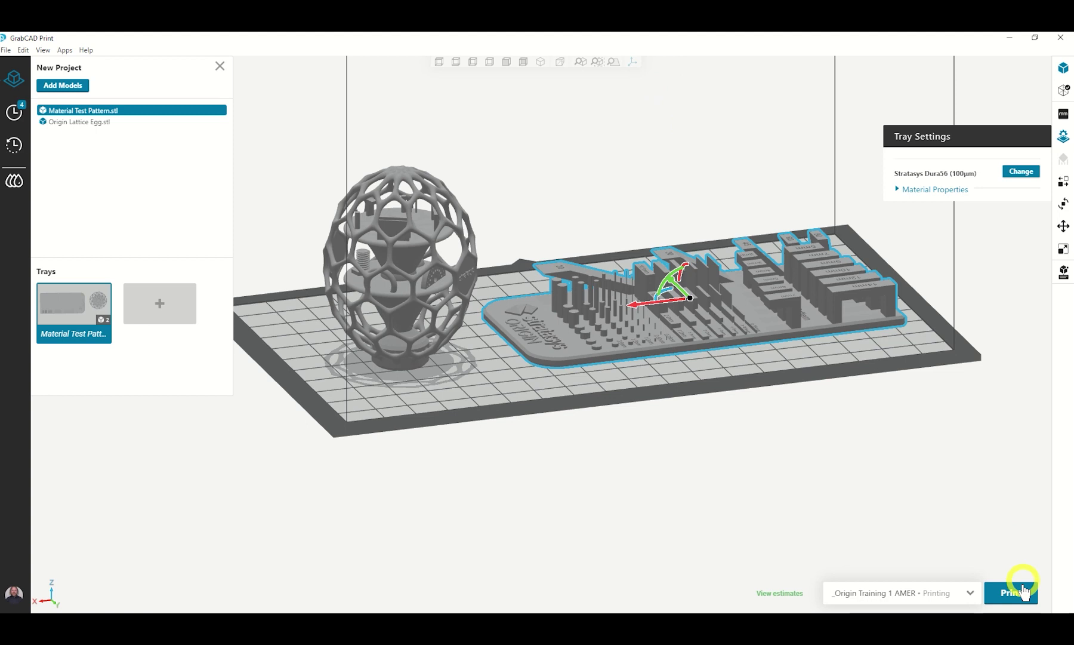